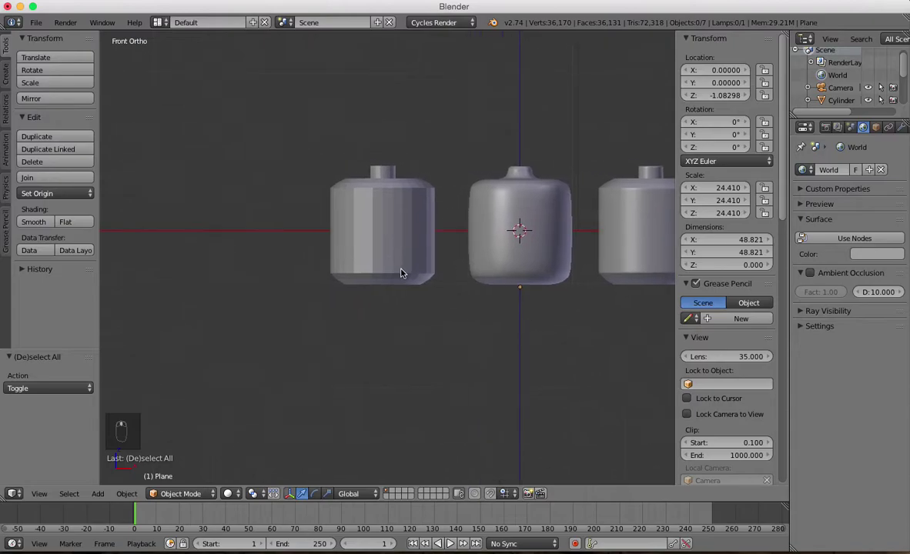
Select the faceted, unsmoothed bottle beside the central rounded one and examine its shape from above and from the front
shift+middle_drag(392, 131, 471, 294)
right_click(458, 233)
scroll(459, 235, down, 6)
middle_drag(459, 236, 402, 268)
scroll(391, 262, up, 4)
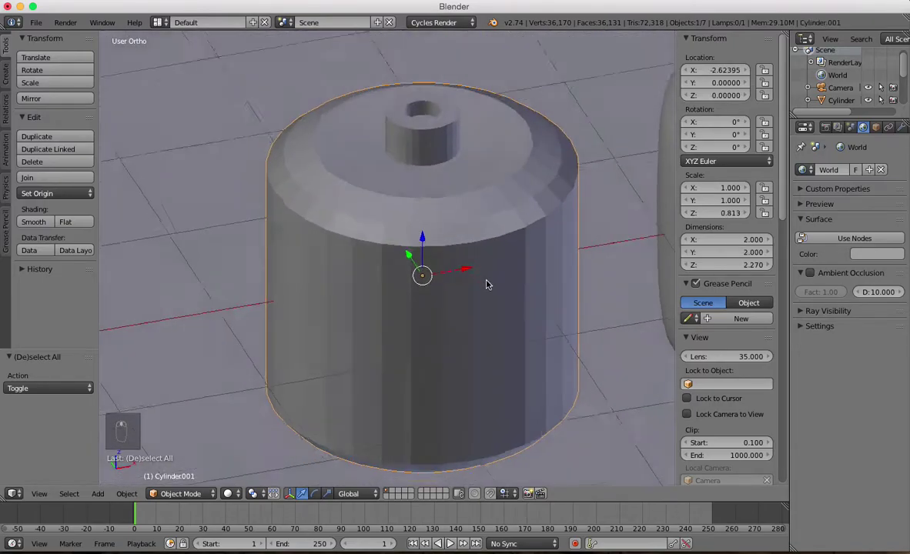
middle_drag(489, 278, 443, 278)
scroll(418, 239, up, 6)
scroll(380, 215, down, 5)
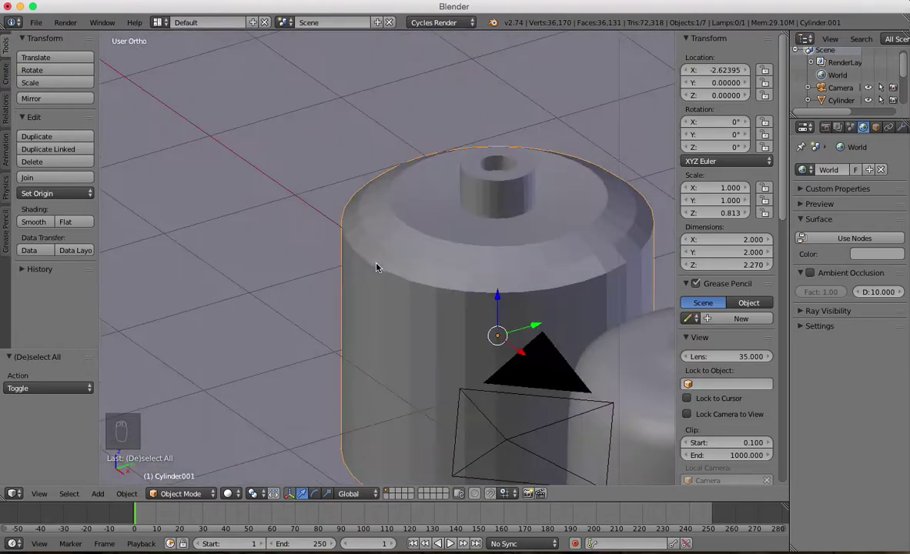
key(KP_1)
shift+middle_drag(489, 219, 406, 153)
scroll(386, 199, down, 3)
scroll(378, 201, up, 3)
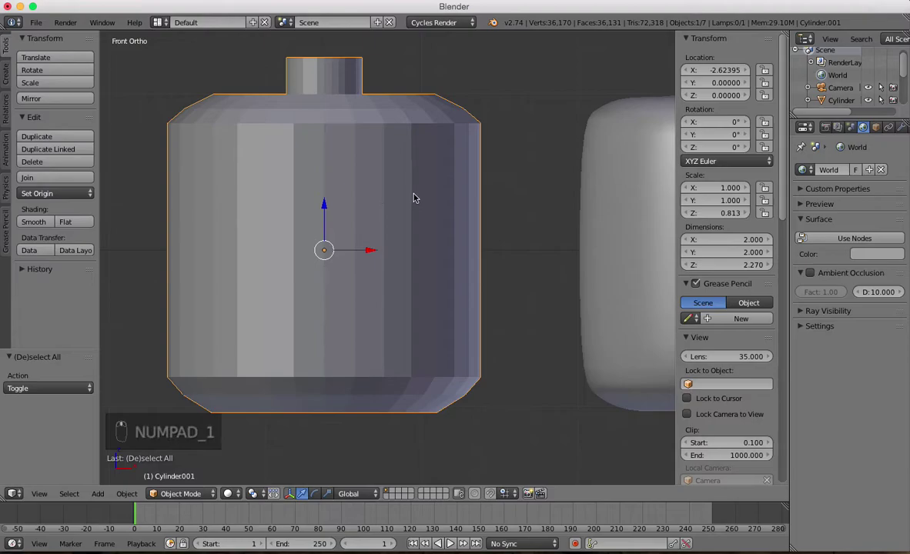
scroll(416, 198, down, 1)
Add a Subdivision Surface modifier to the selected bottle and set its viewport subdivisions to 2
click(902, 127)
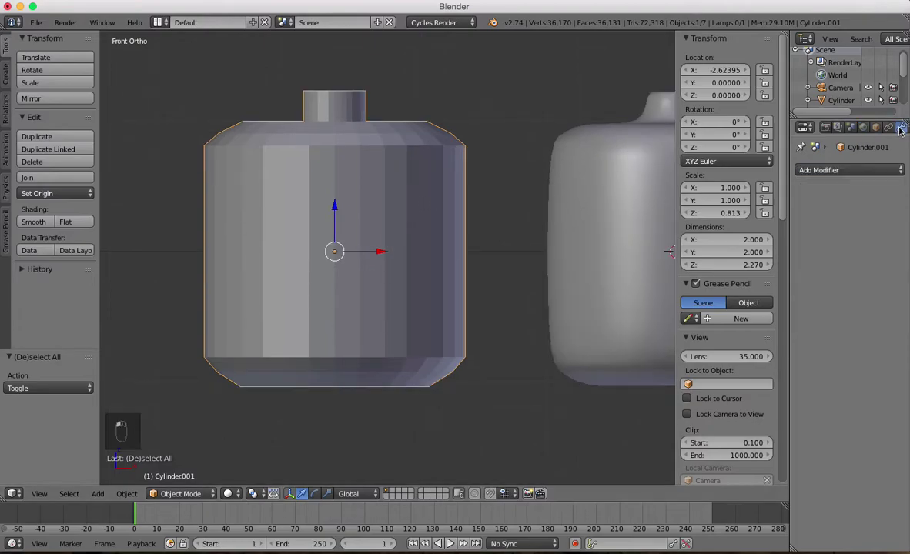
click(838, 170)
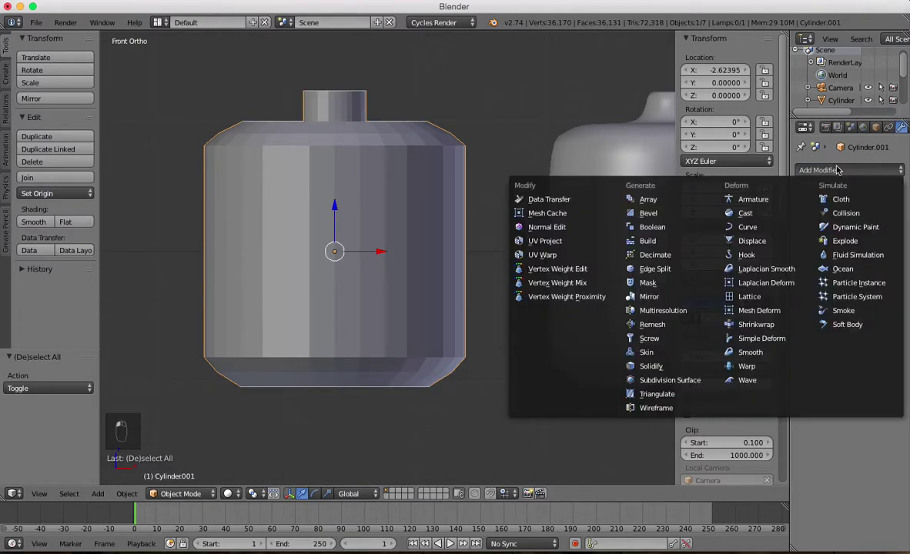
click(680, 381)
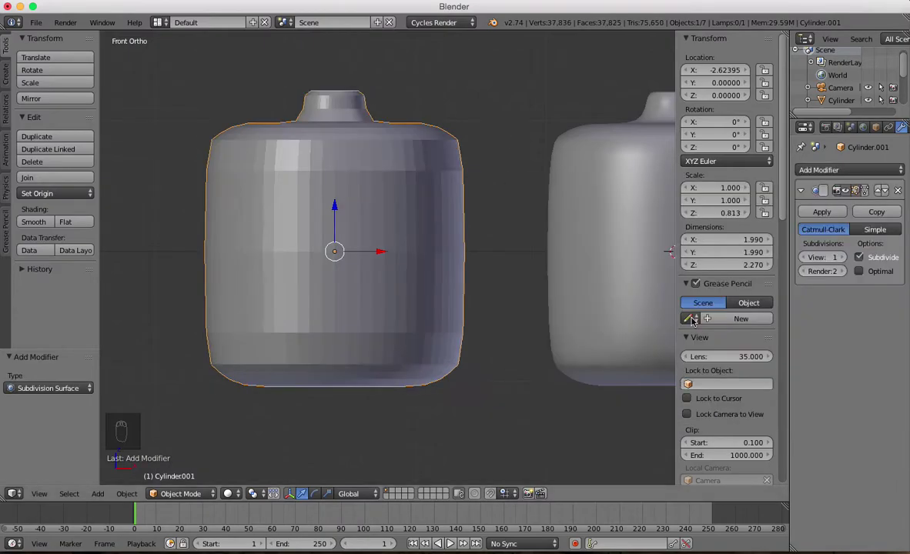
click(842, 258)
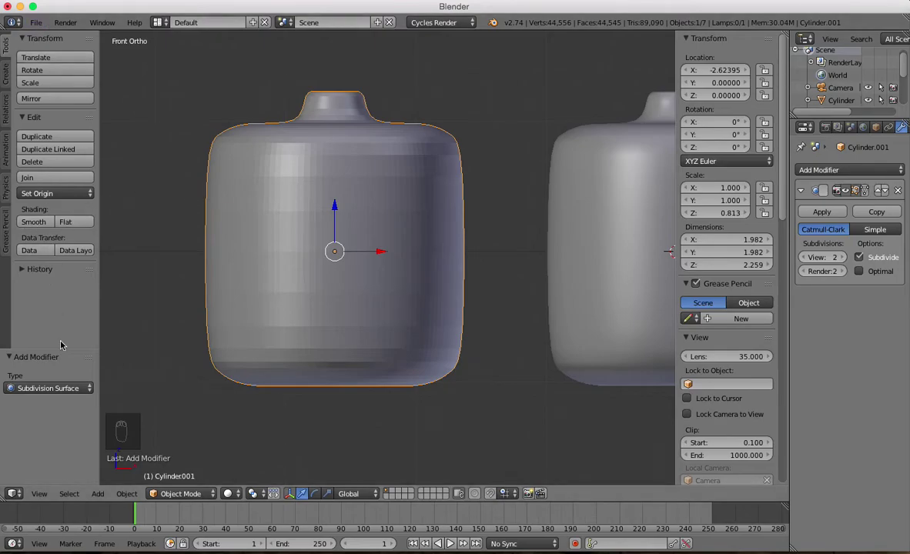
Apply smooth shading to the subdivided bottle and view its neck and shoulder from above
key(t)
key(t)
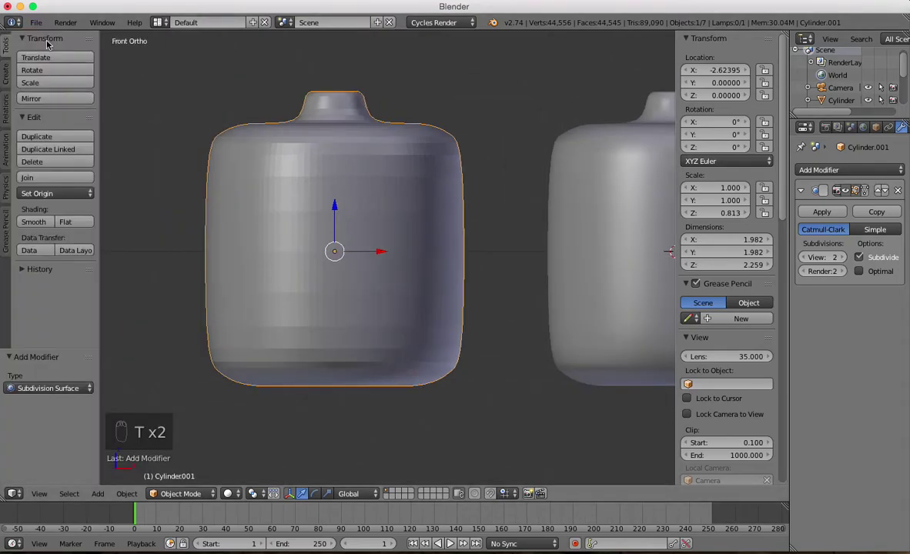
click(35, 222)
middle_drag(412, 175, 367, 171)
scroll(350, 124, up, 5)
middle_drag(349, 123, 447, 259)
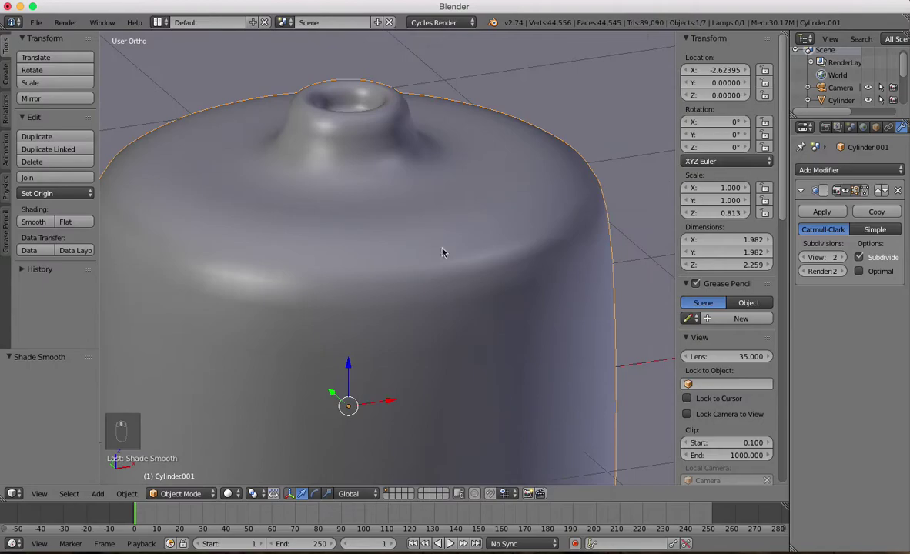
Examine the smoothed bottle's mesh density in wireframe and its control cage around the shoulder in edit mode
scroll(402, 171, up, 1)
key(z)
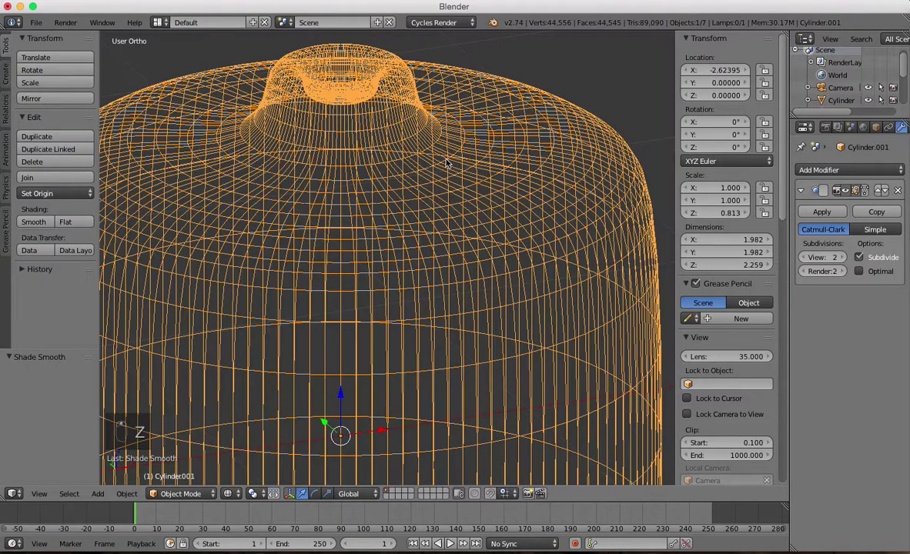
key(z)
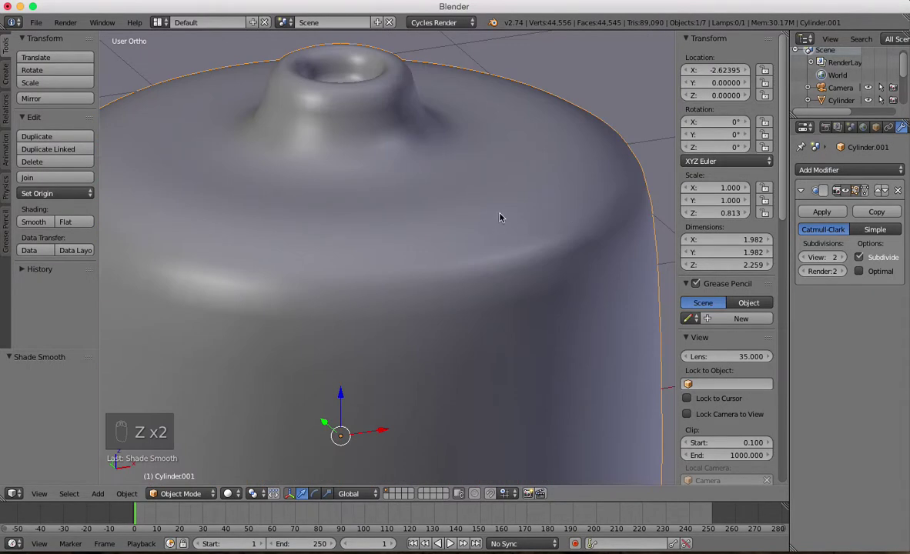
key(Tab)
right_click(487, 194)
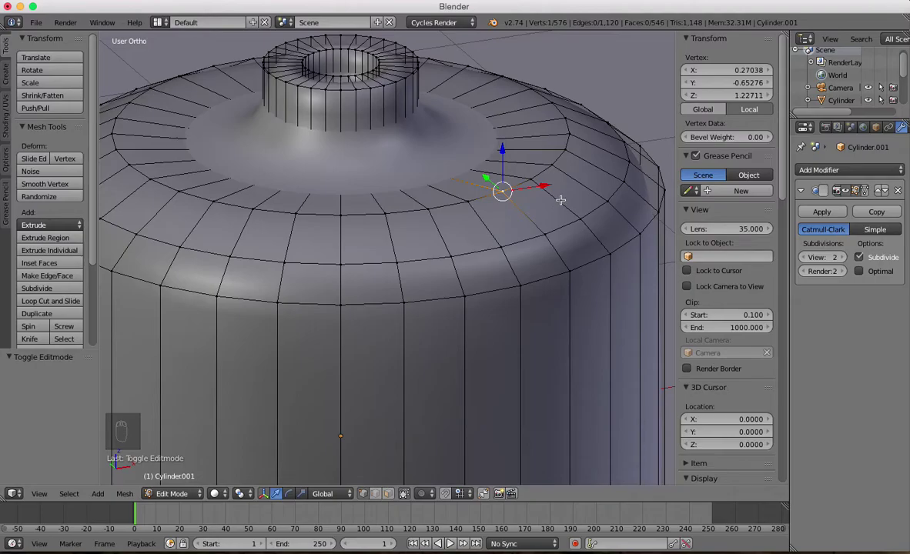
mouse_move(620, 197)
middle_down()
mouse_move(494, 194)
mouse_move(427, 174)
mouse_move(612, 183)
middle_up()
scroll(461, 188, down, 4)
key(Tab)
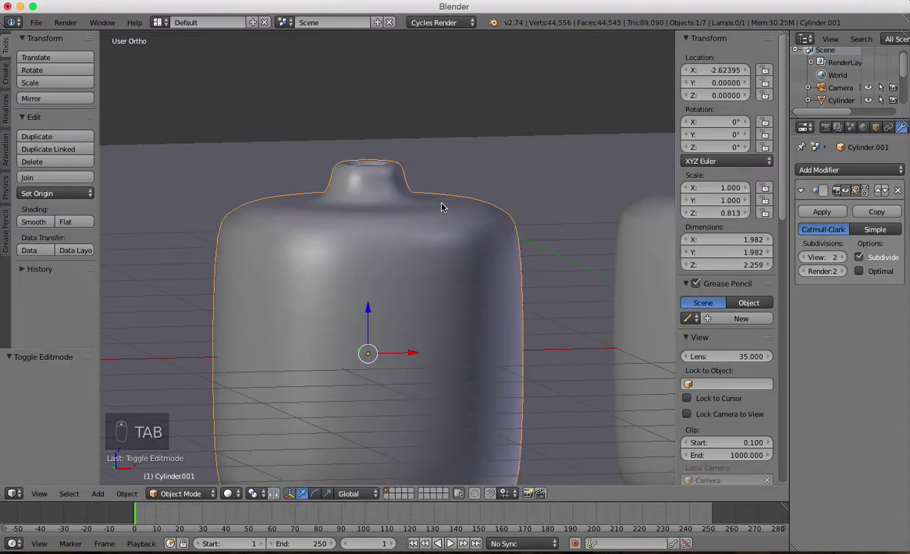
Examine the smoothed bottle's rounded neck and shoulder from the front and from above
key(KP_1)
scroll(443, 207, down, 4)
scroll(462, 225, up, 3)
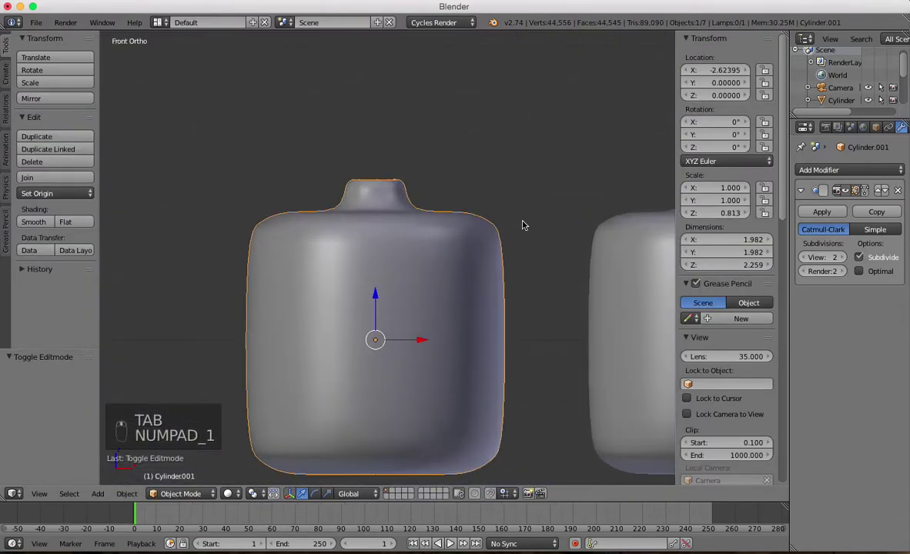
middle_drag(443, 176, 481, 217)
scroll(465, 218, up, 5)
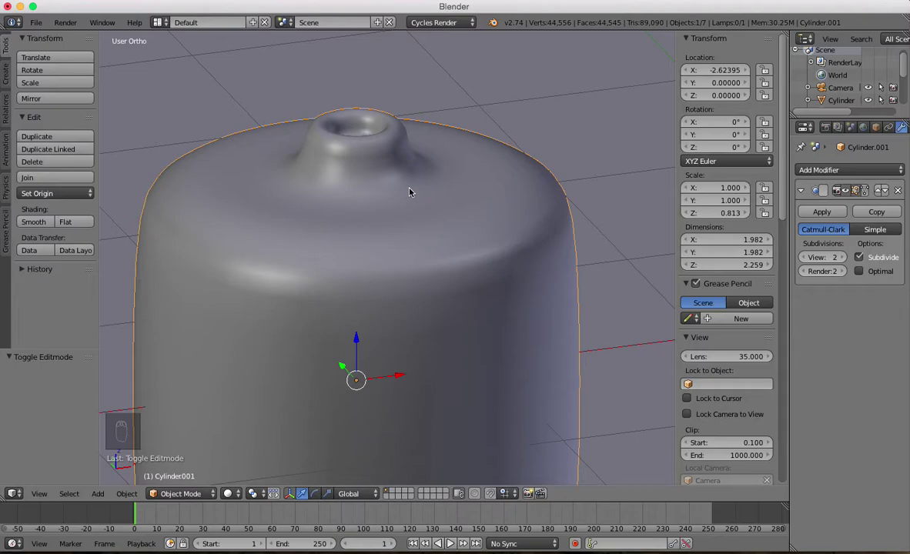
scroll(406, 175, down, 2)
key(KP_1)
shift+middle_drag(454, 198, 273, 212)
scroll(524, 217, down, 2)
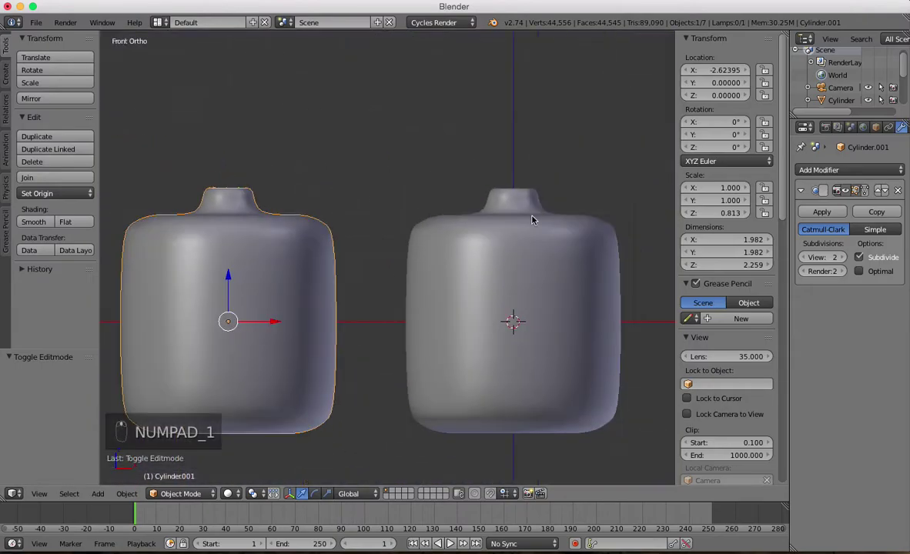
Compare the two smooth-shaded bottles with sharper neck and shoulder edges farther along the row
shift+middle_drag(524, 217, 307, 222)
scroll(514, 259, up, 2)
shift+middle_drag(516, 256, 397, 208)
middle_drag(266, 105, 367, 148)
scroll(368, 144, up, 2)
scroll(368, 144, down, 2)
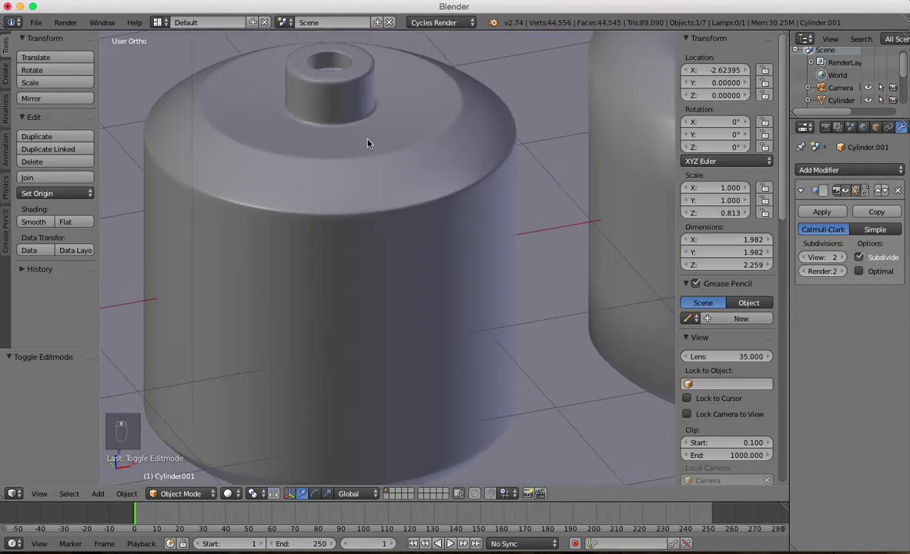
key(KP_3)
key(KP_1)
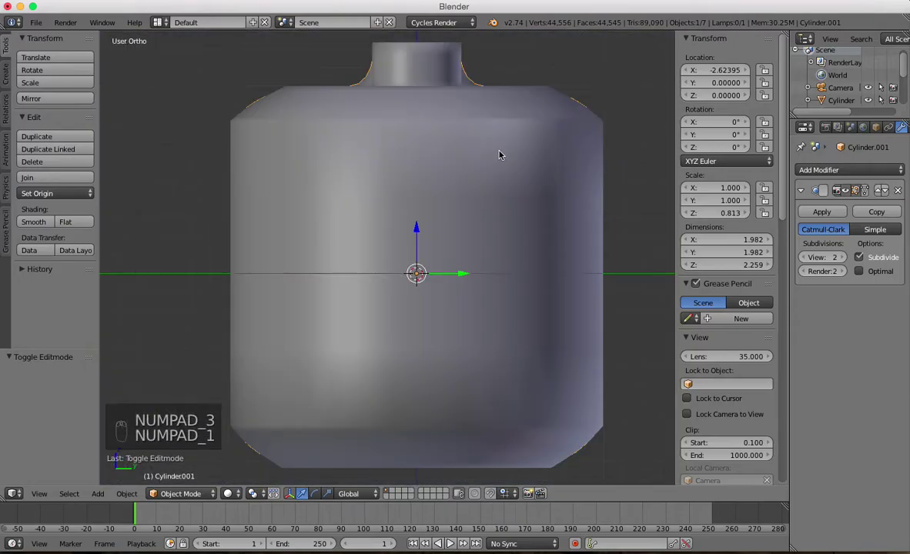
shift+middle_drag(584, 154, 197, 151)
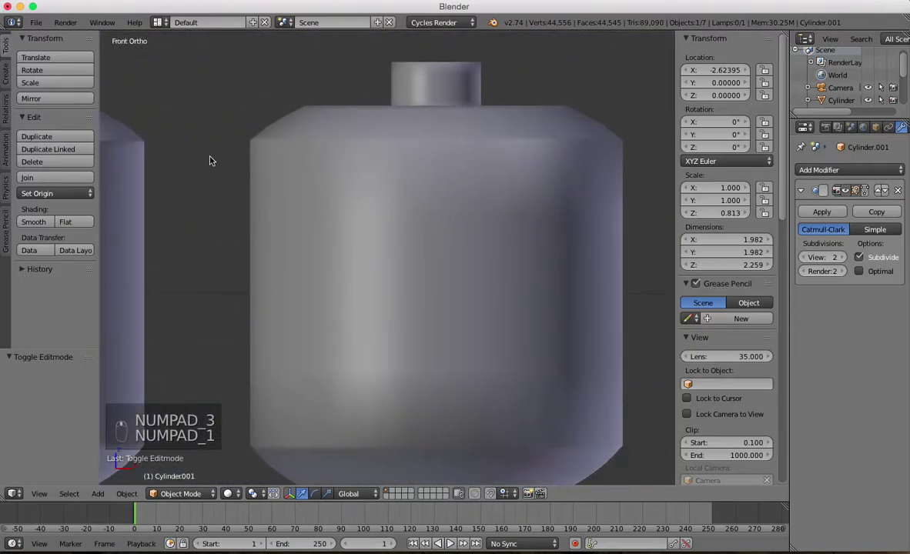
scroll(196, 151, down, 2)
shift+middle_drag(297, 144, 423, 153)
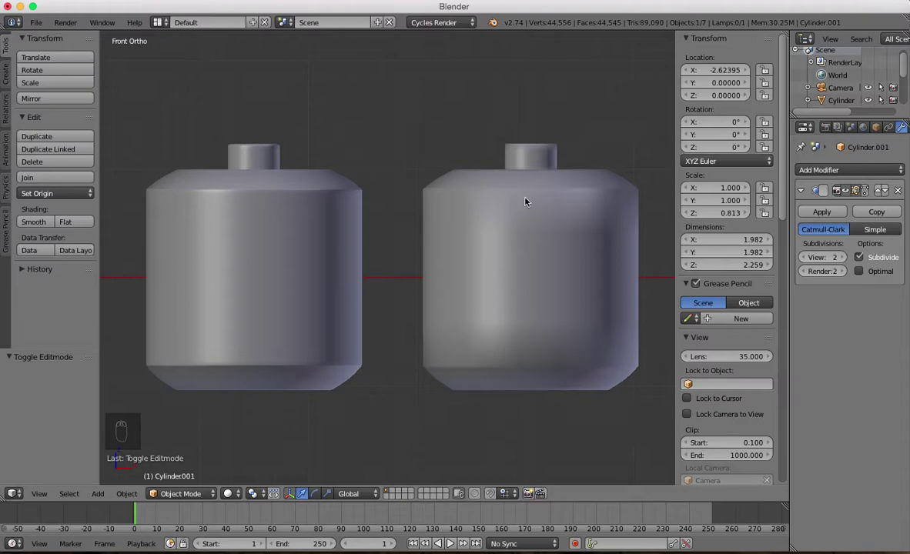
Return to the selected smoothed bottle and open its mesh for editing with nothing selected
scroll(356, 188, down, 2)
scroll(355, 187, down, 4)
shift+middle_drag(255, 264, 451, 248)
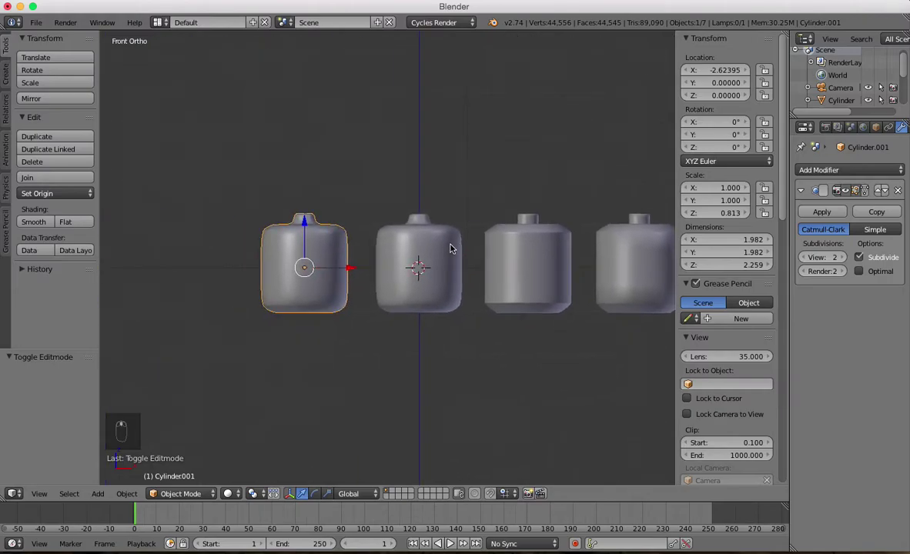
scroll(422, 270, up, 5)
key(KP_Decimal)
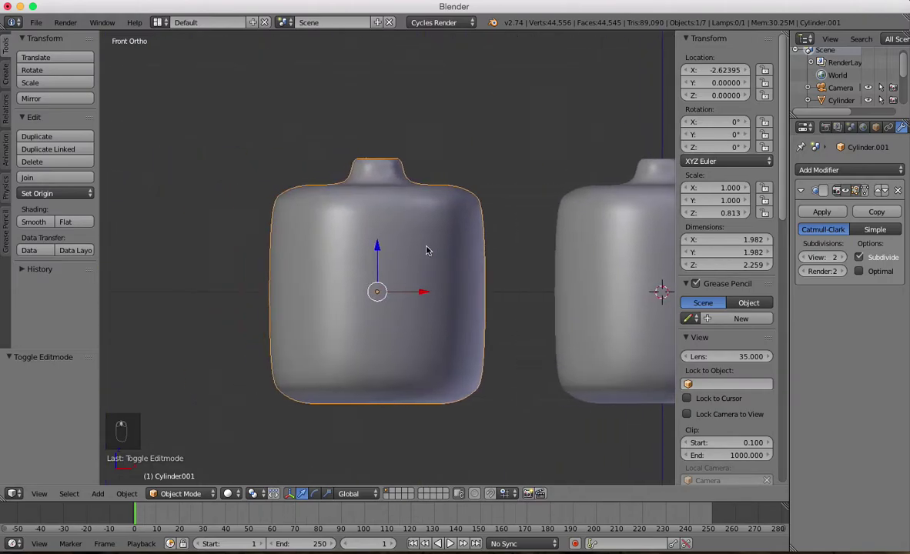
scroll(381, 188, up, 2)
middle_drag(406, 241, 454, 277)
key(Tab)
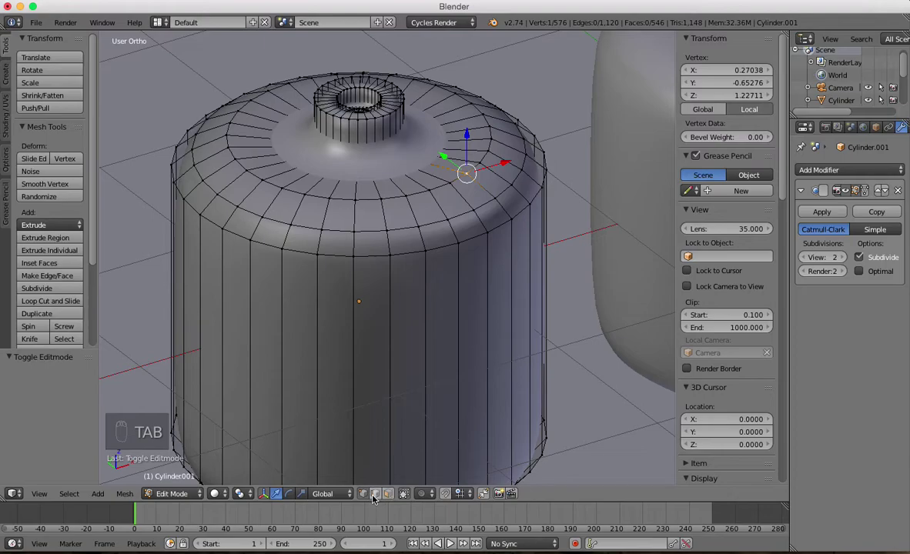
key(a)
key(a)
scroll(426, 167, up, 3)
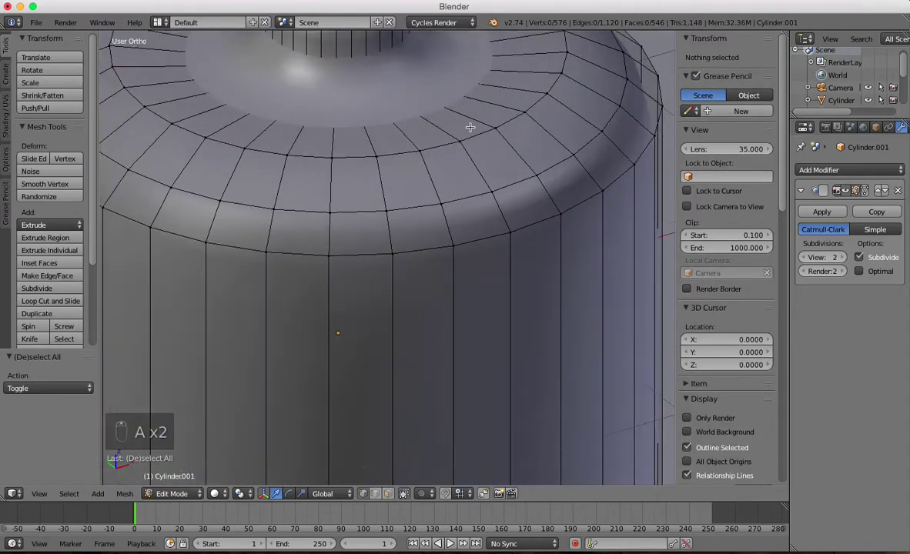
scroll(437, 278, down, 3)
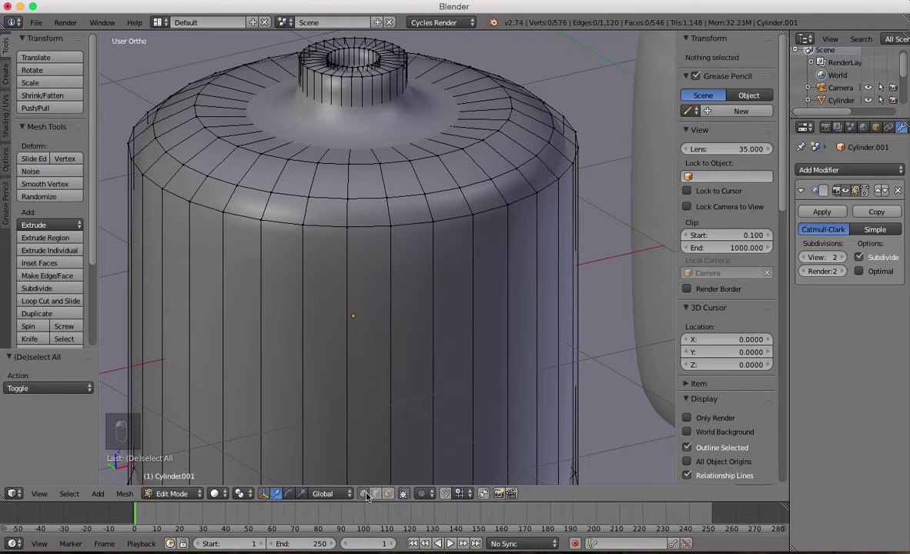
Select the inner shoulder edge loop on the bottle's top and set its mean crease to 1
alt+click(395, 163)
middle_drag(442, 108, 473, 128)
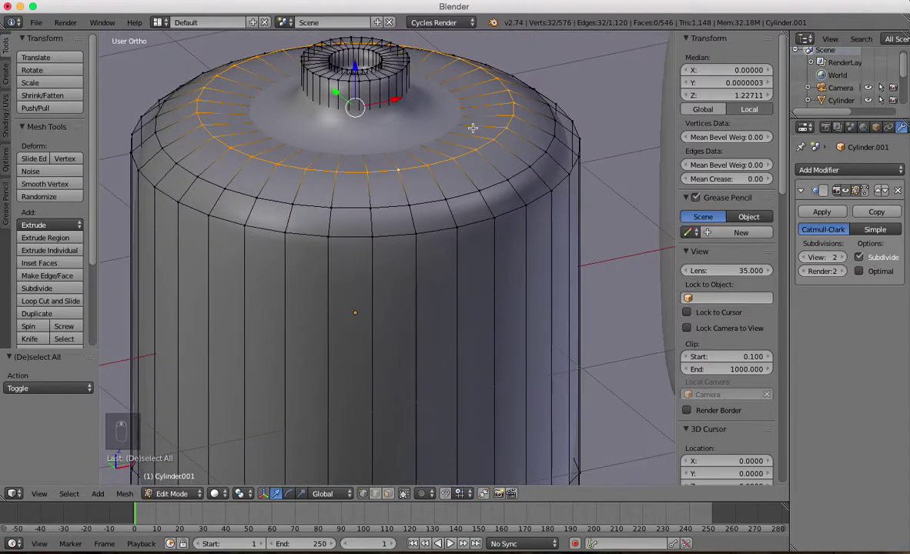
scroll(474, 127, up, 4)
key(n)
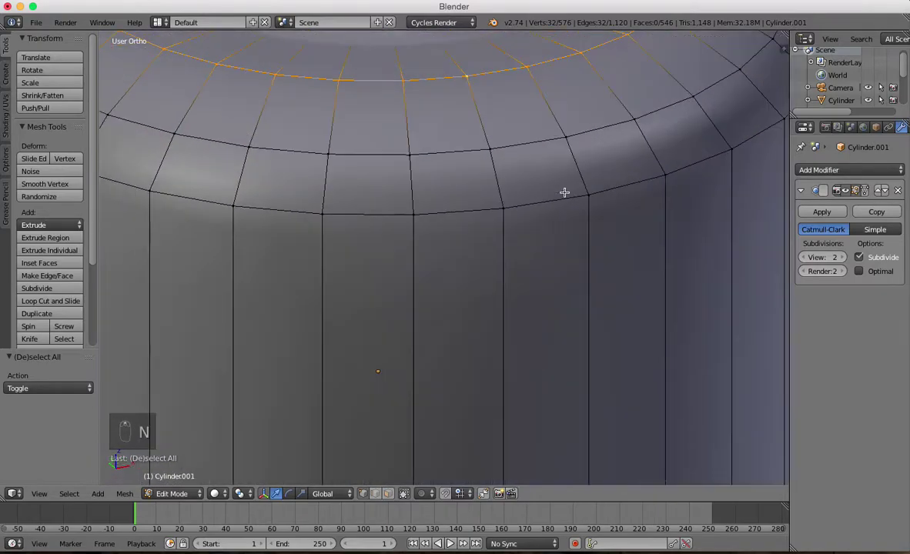
key(n)
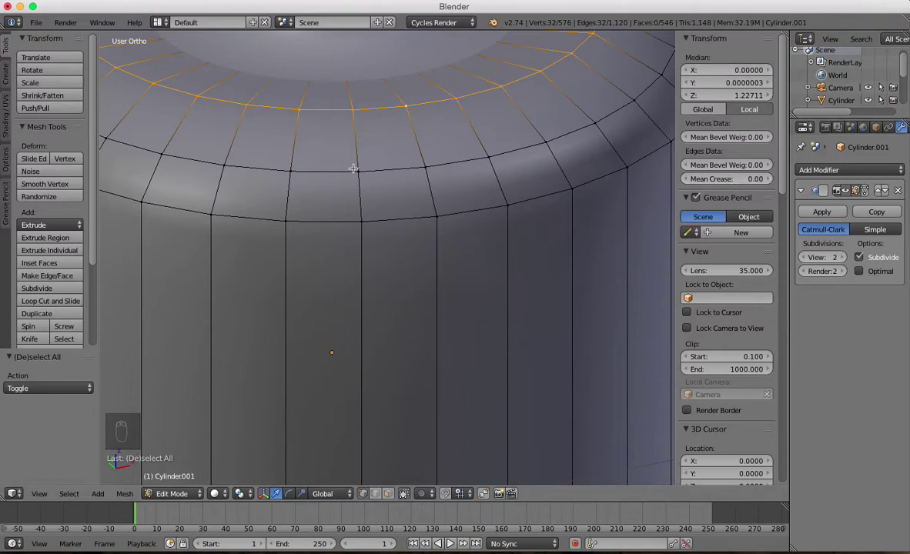
scroll(386, 185, down, 3)
shift+middle_drag(451, 157, 342, 122)
scroll(467, 287, up, 4)
scroll(466, 285, down, 2)
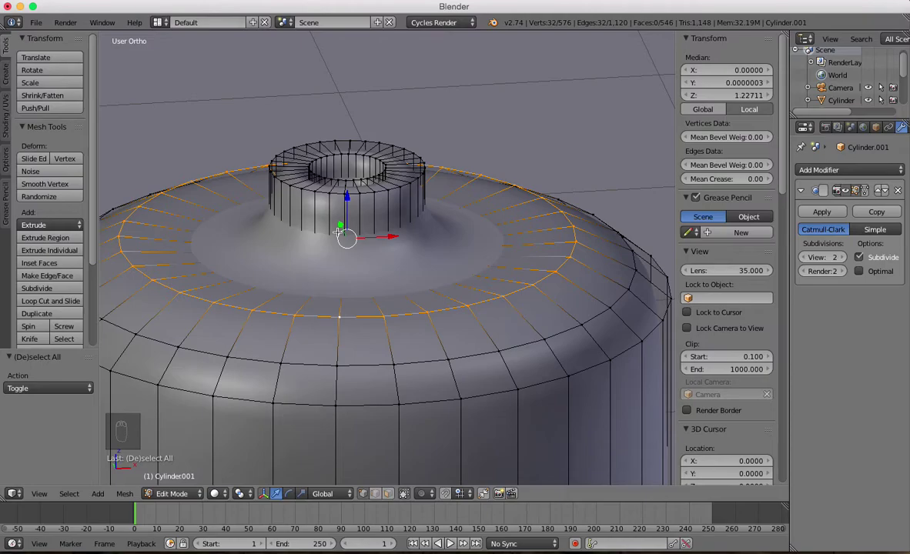
scroll(486, 231, up, 2)
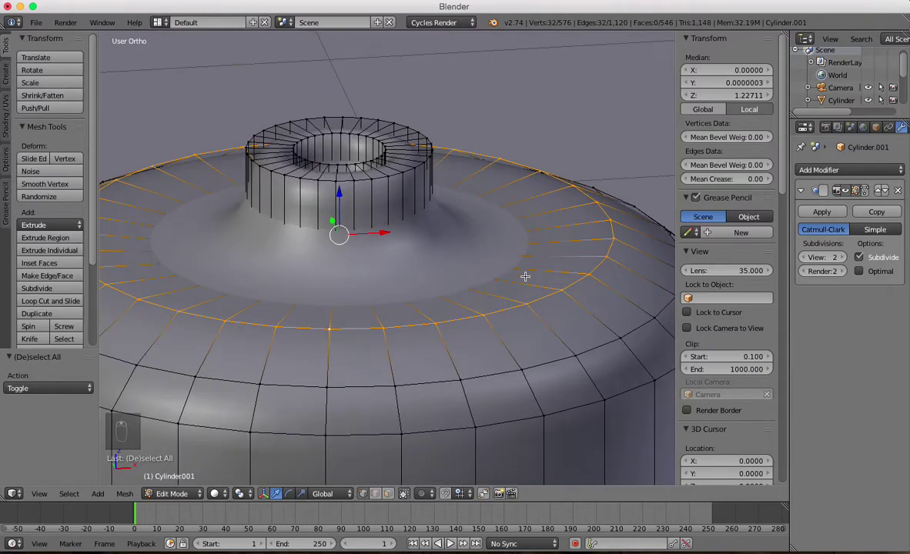
click(731, 181)
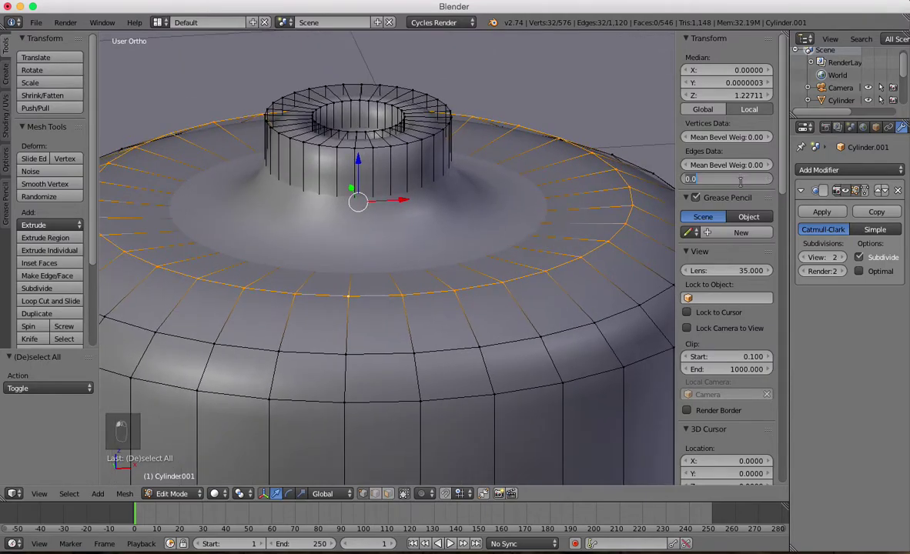
text(1)
key(Return)
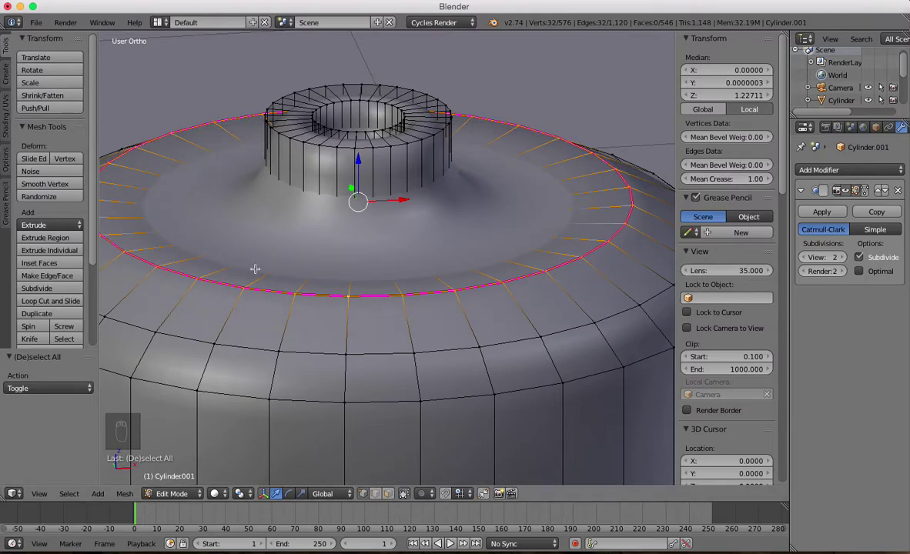
Check the creased shoulder in object mode, and turn off the Subdivision Surface modifier's viewport display while editing the mesh
key(Tab)
middle_drag(398, 238, 383, 226)
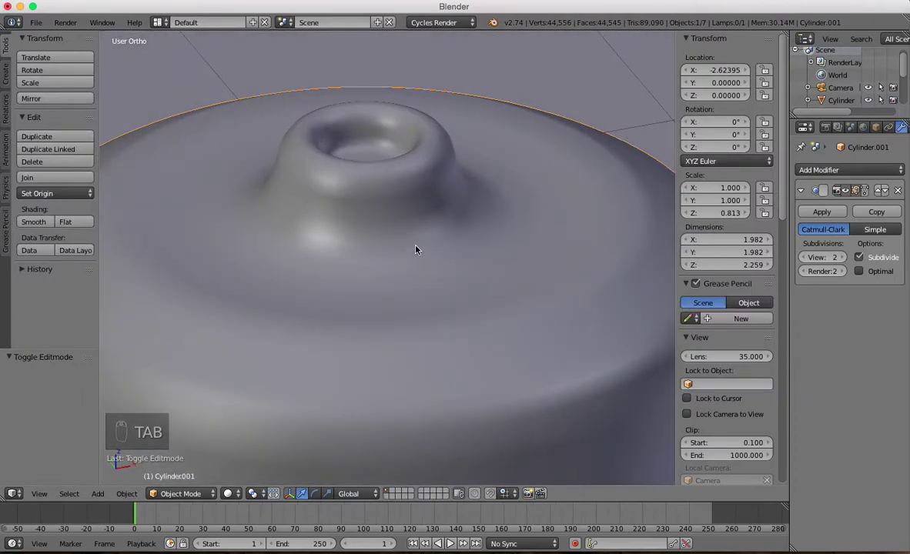
middle_drag(479, 226, 474, 207)
key(Tab)
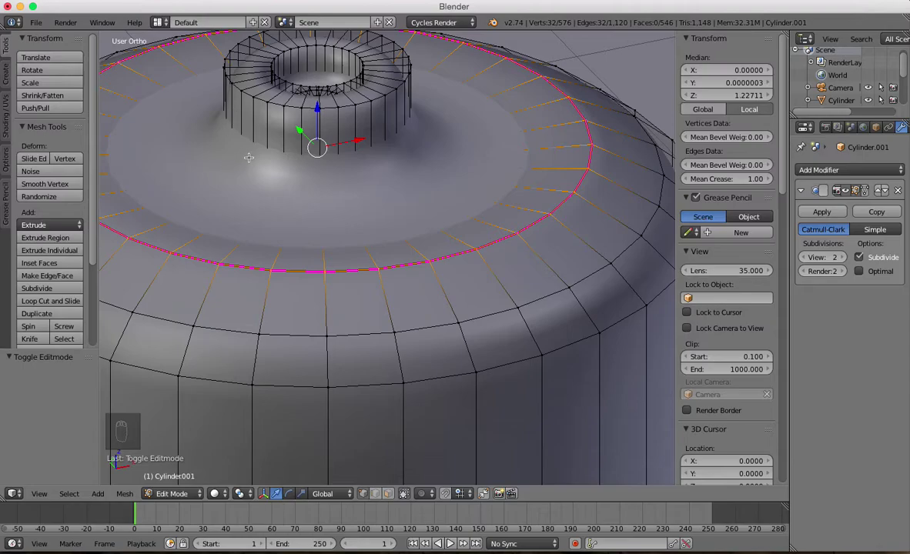
click(846, 192)
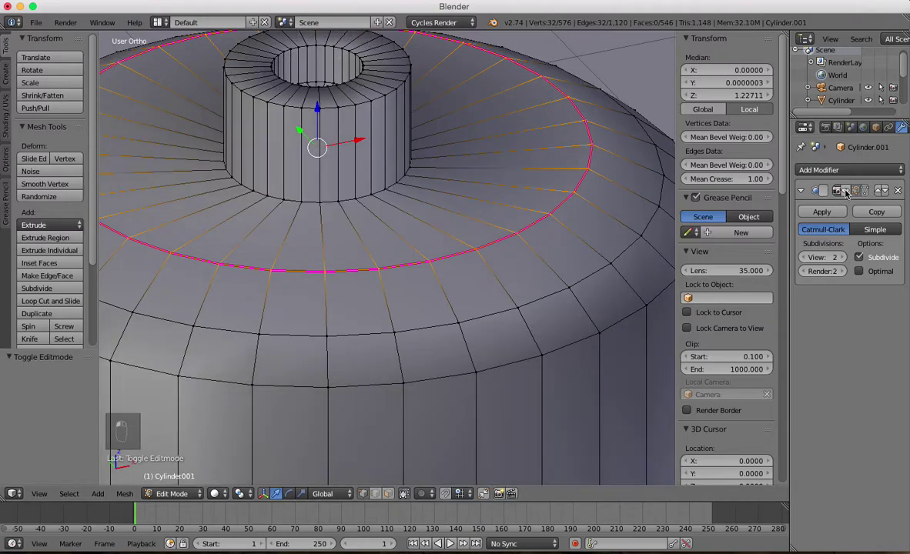
Briefly show the Subdivision Surface result in the viewport and examine it in wireframe before hiding it again
click(846, 191)
key(z)
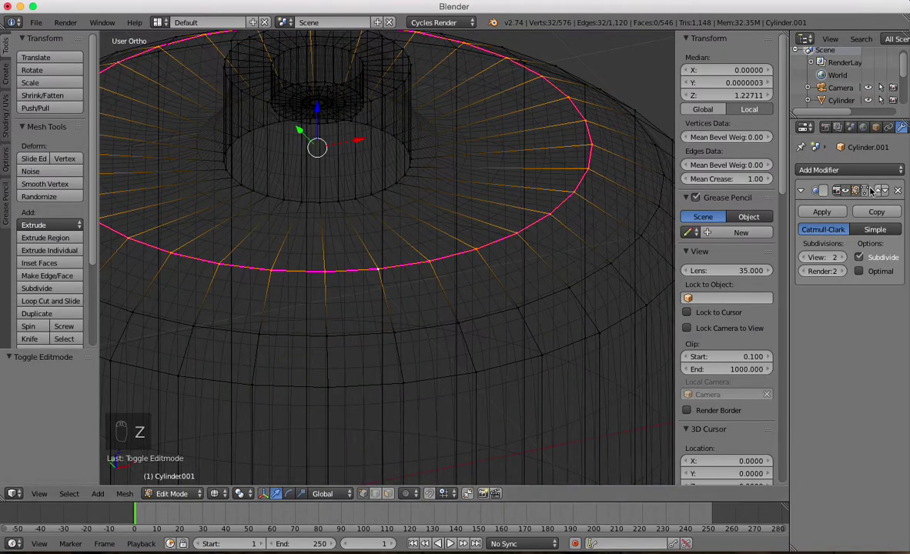
key(z)
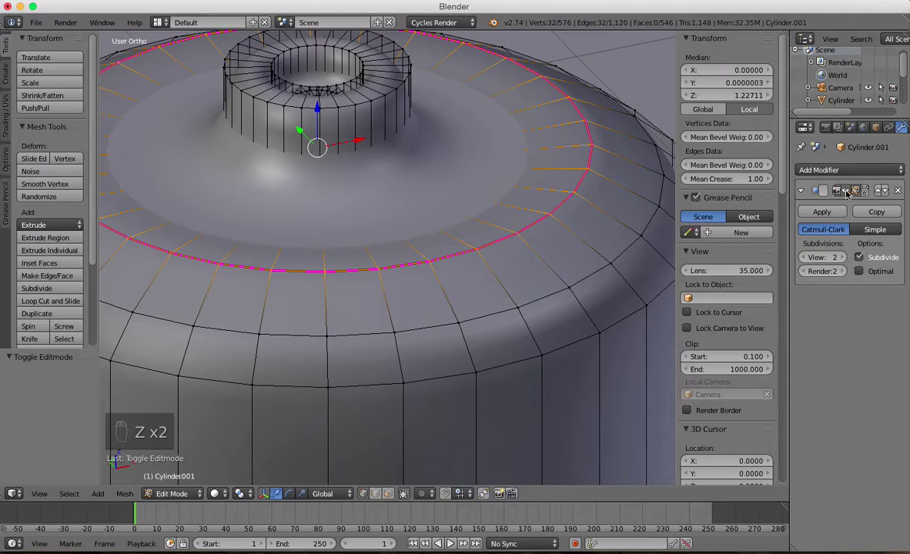
click(846, 192)
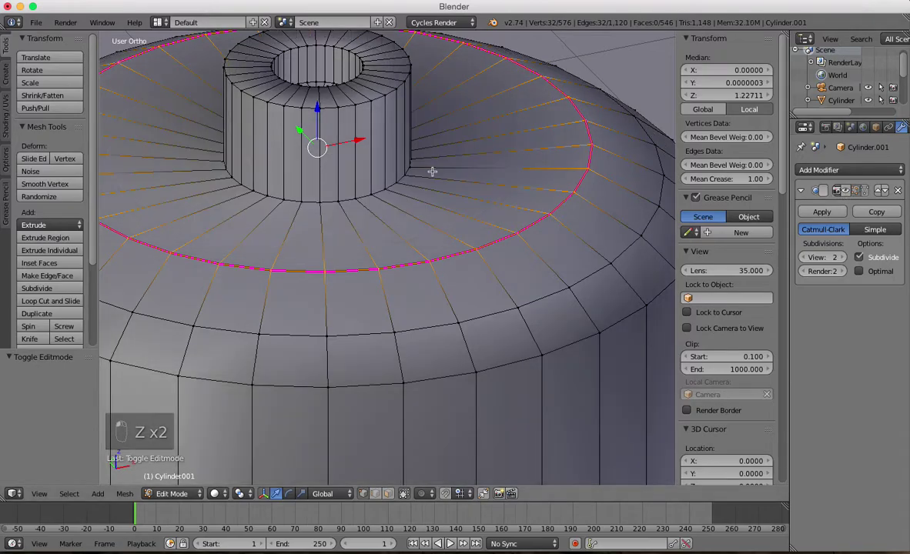
Select the edge loop at the neck's base, set its mean crease to 1, and show the Subdivision Surface modifier in the viewport
alt+right_click(379, 191)
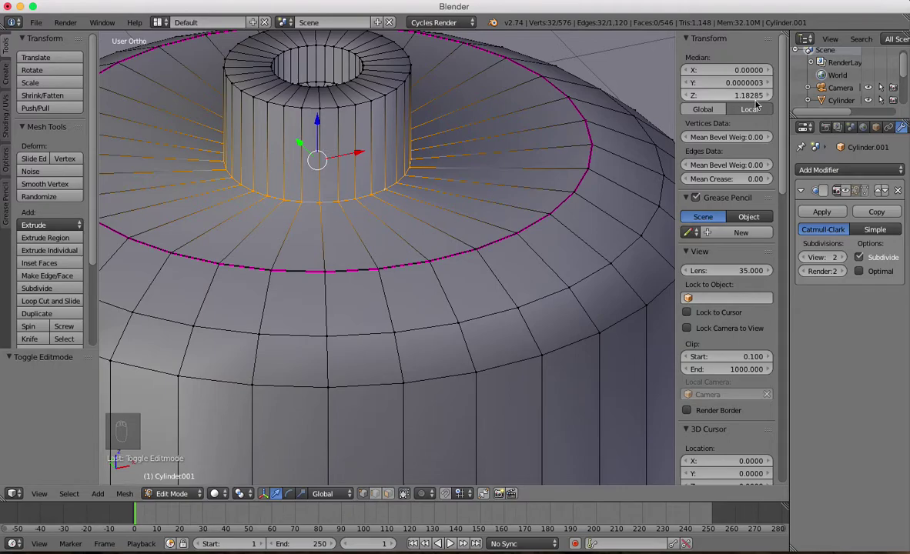
click(731, 179)
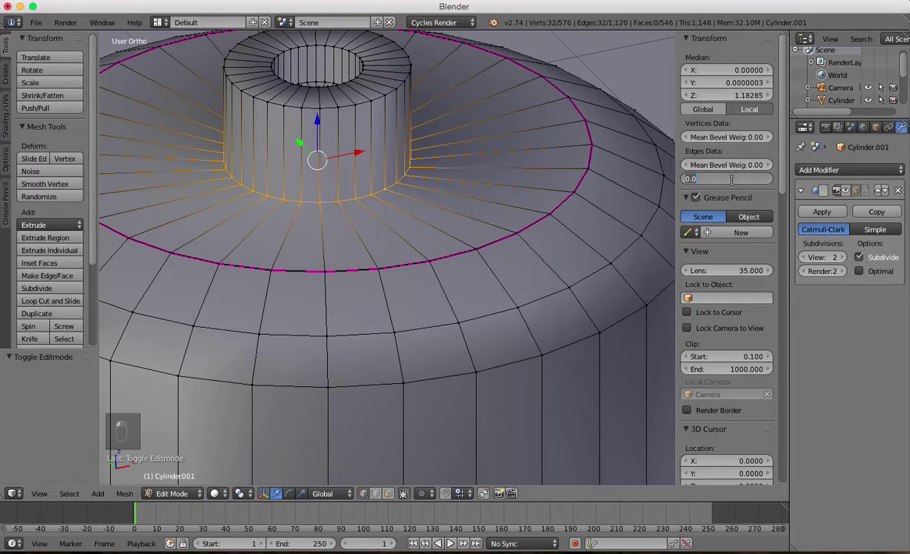
text(1)
key(Return)
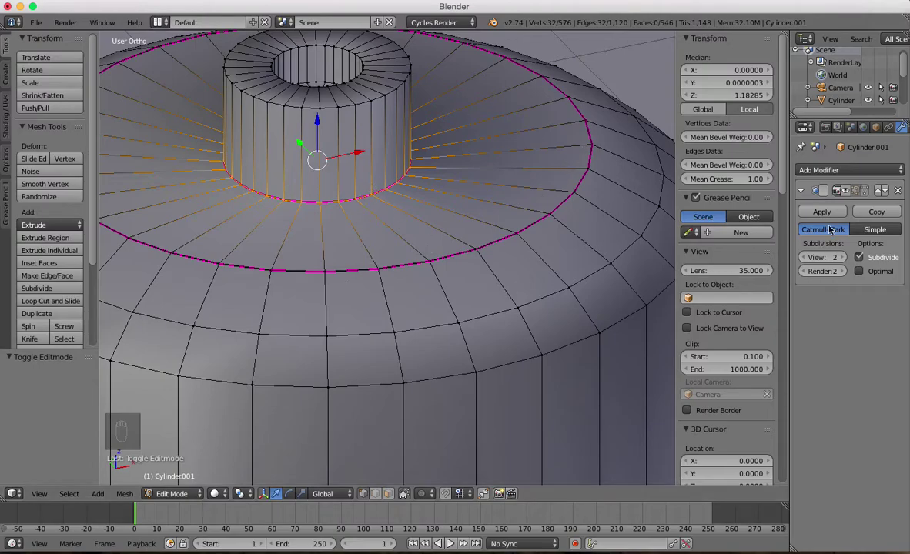
click(848, 191)
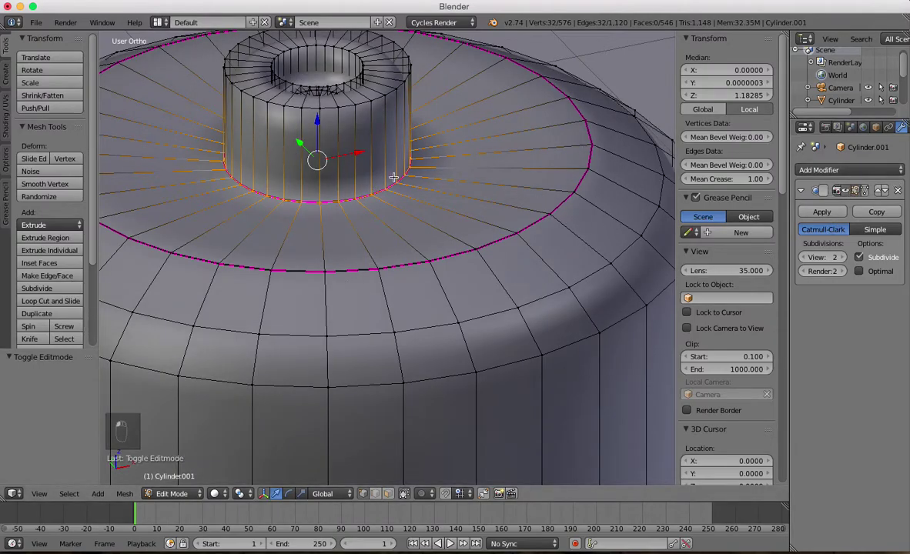
Inspect the creased neck base in object mode and return to mesh editing near the neck opening
key(Tab)
middle_drag(394, 180, 467, 277)
key(Tab)
scroll(529, 198, down, 1)
scroll(458, 231, up, 4)
key(Tab)
key(Tab)
scroll(467, 277, up, 4)
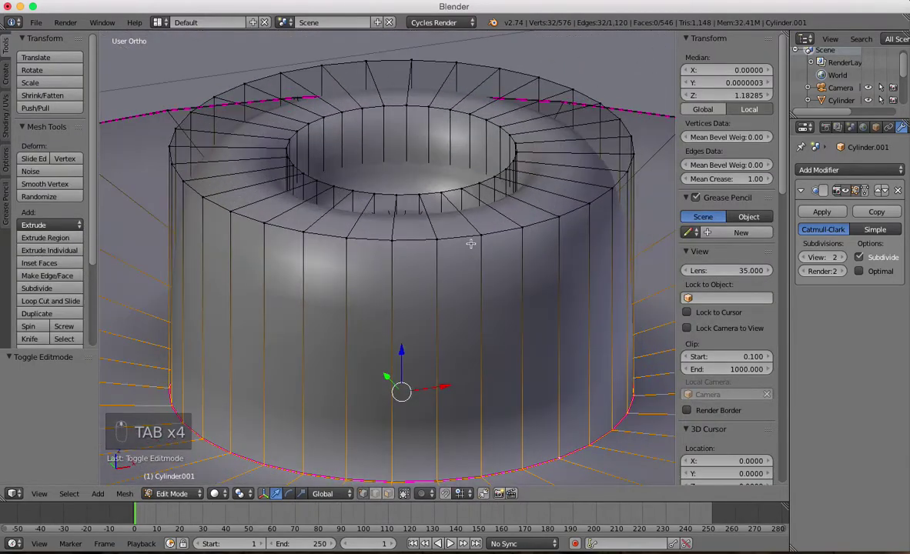
Try selecting the outer and inner rim edge loops of the neck's top, separately and together
alt+click(461, 235)
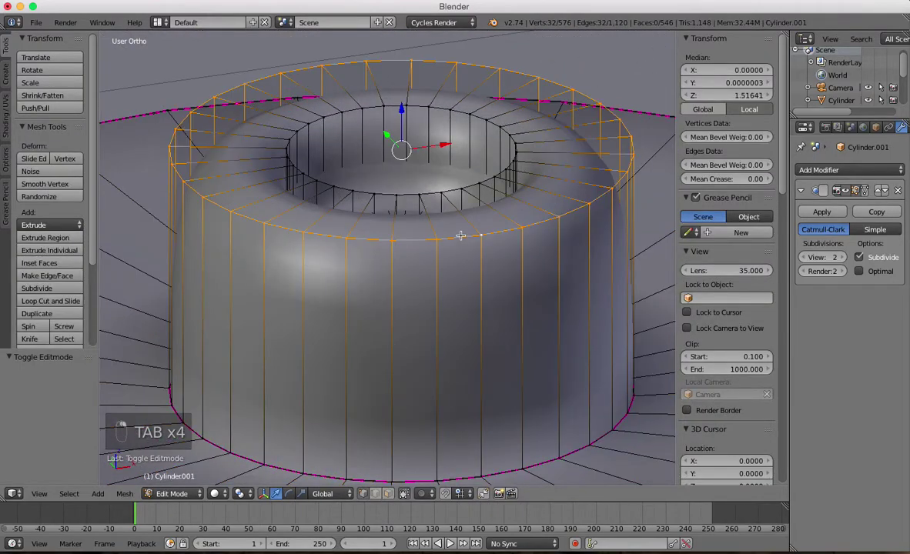
alt+shift+click(432, 193)
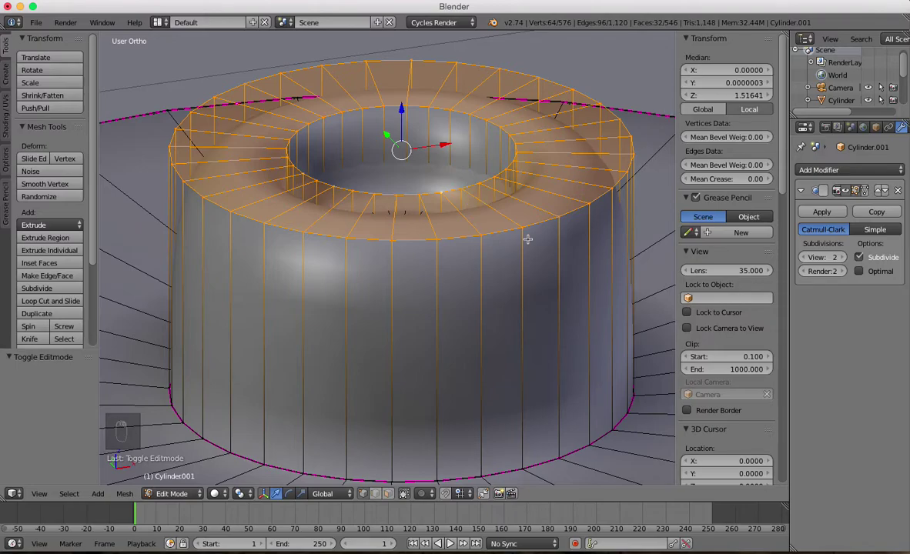
alt+click(595, 199)
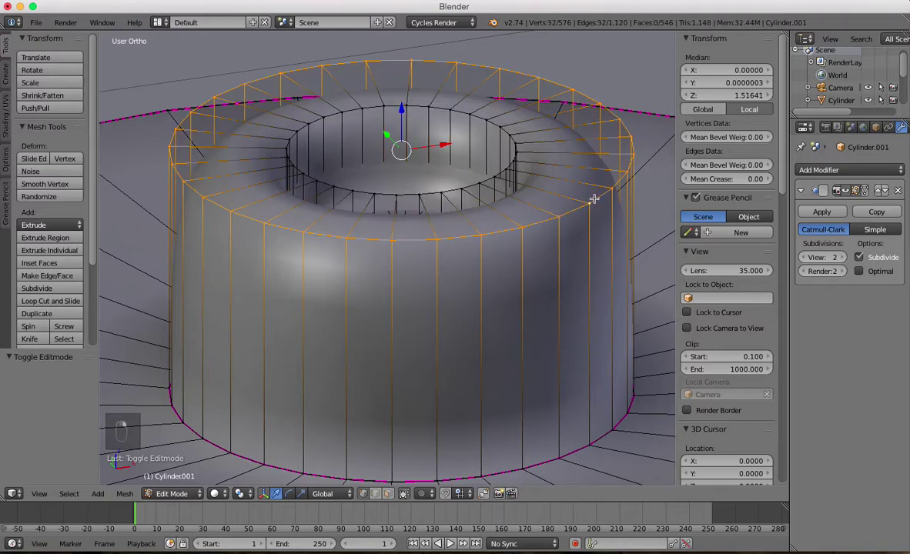
alt+click(501, 172)
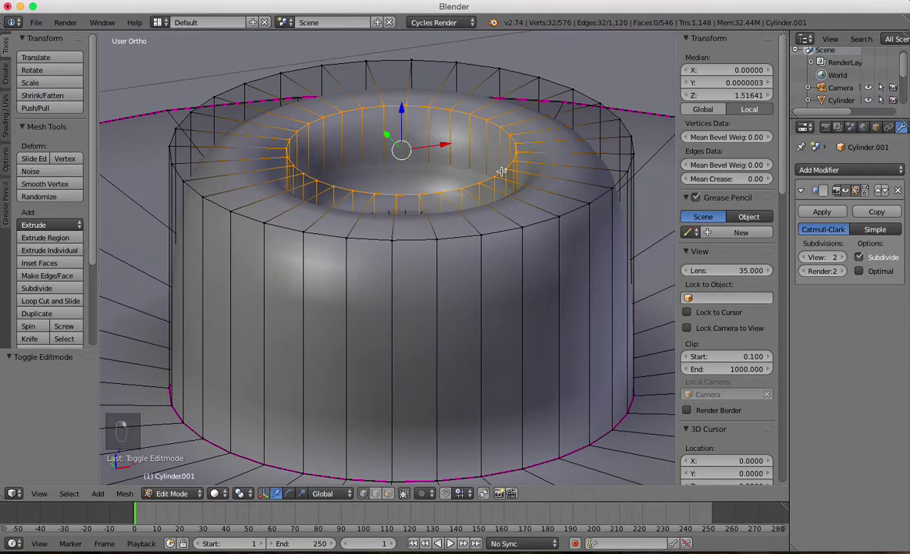
scroll(547, 215, up, 2)
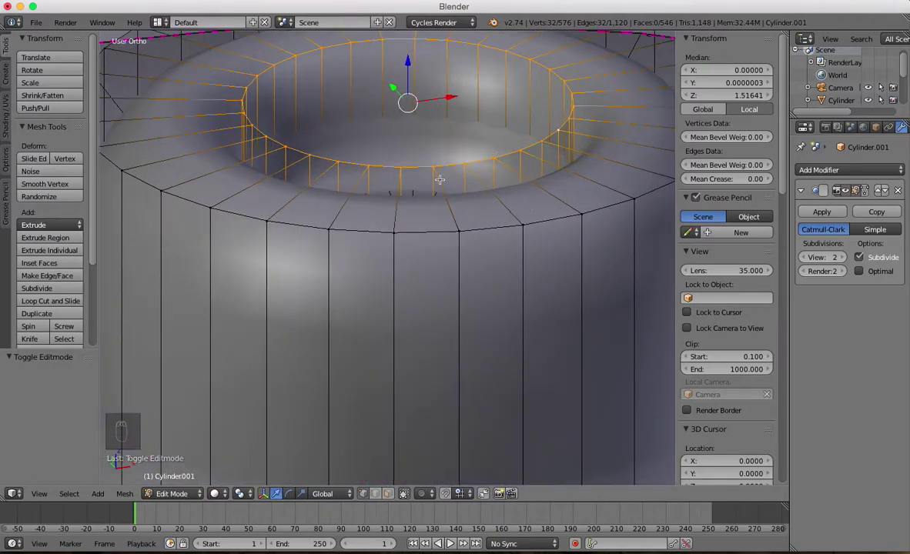
alt+shift+click(552, 220)
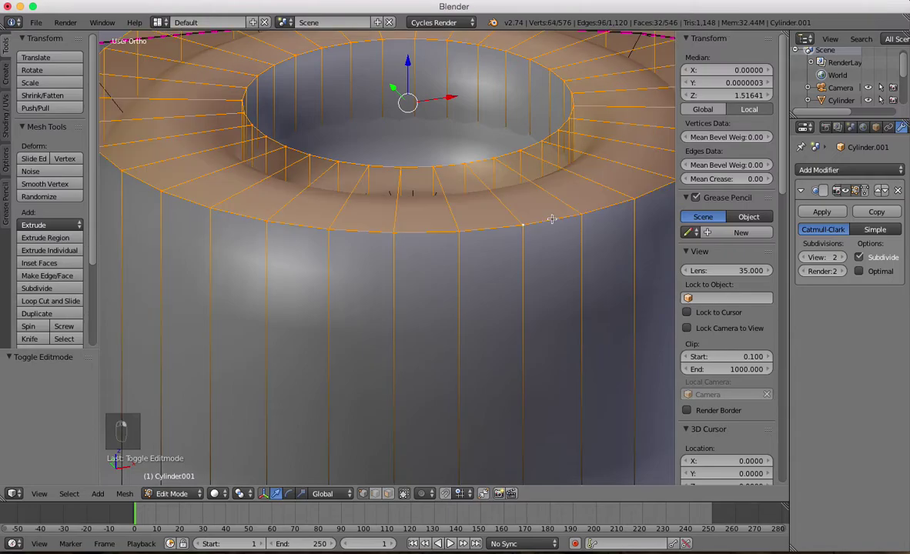
right_click(511, 156)
Select only the outer rim edge loop of the neck's top and set its mean crease to 1
alt+right_click(543, 223)
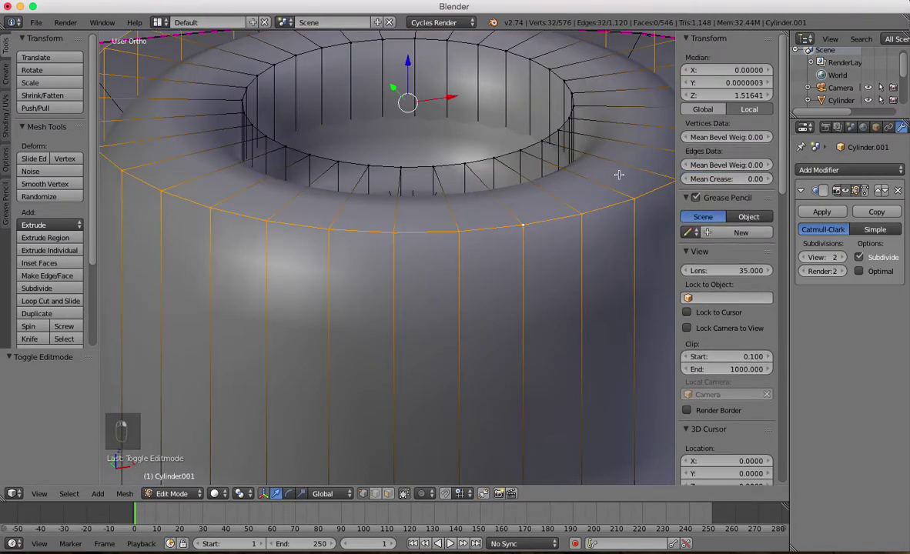
shift+middle_drag(603, 169, 513, 192)
click(718, 178)
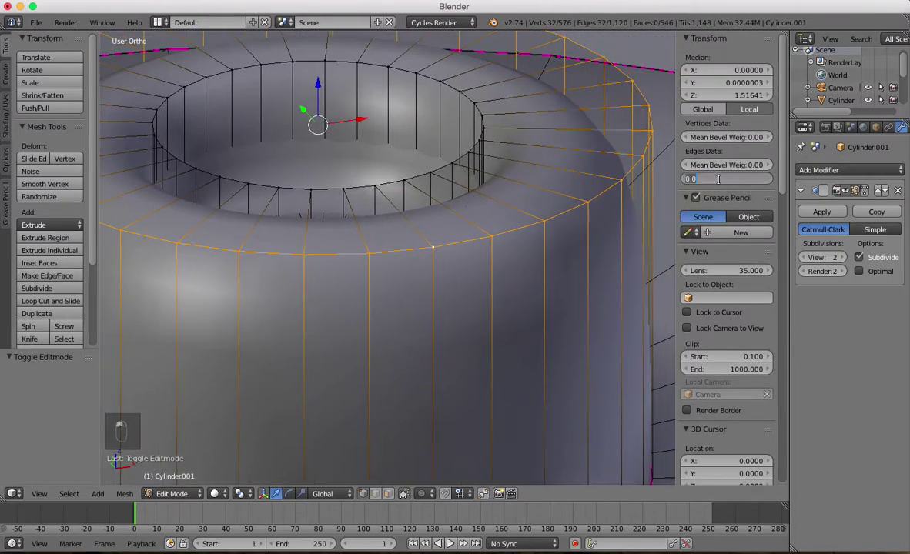
text(1)
key(Return)
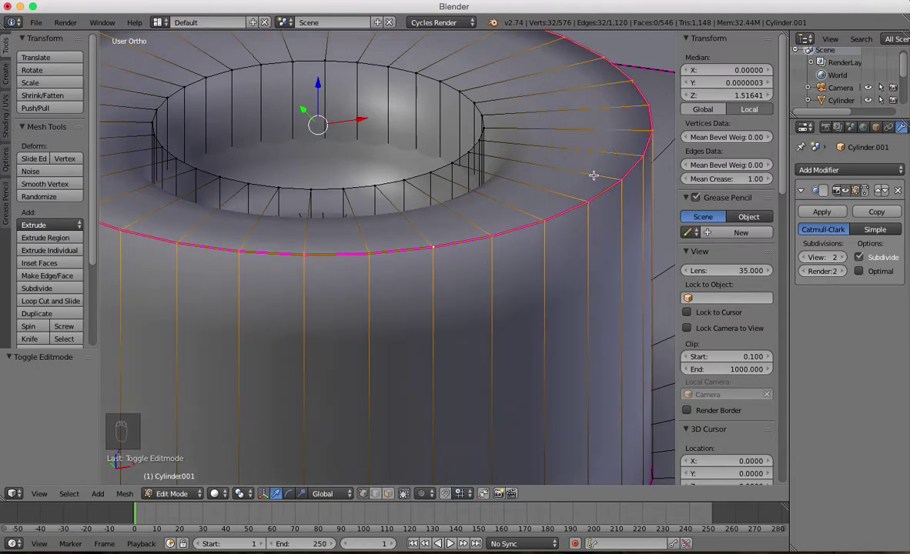
Set the mean crease to 1 on the neck opening's inner rim loop and on the loop at the bottom of the opening
alt+right_click(398, 161)
click(729, 179)
key(Return)
scroll(293, 146, down, 1)
middle_drag(293, 146, 346, 206)
key(z)
key(z)
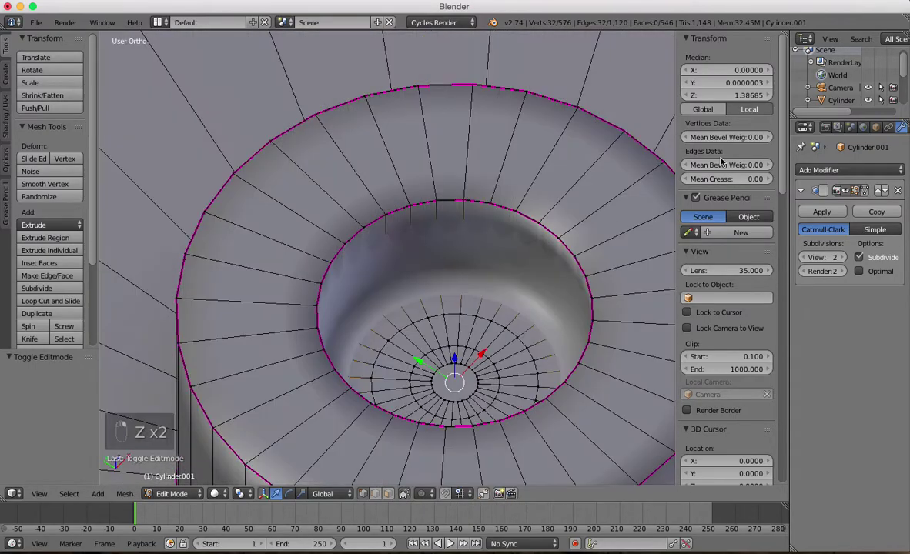
middle_drag(649, 171, 500, 312)
Inspect the creased neck and shoulder in object mode, including from the front, and reopen the mesh for editing
key(Tab)
middle_drag(436, 272, 441, 297)
scroll(531, 267, down, 4)
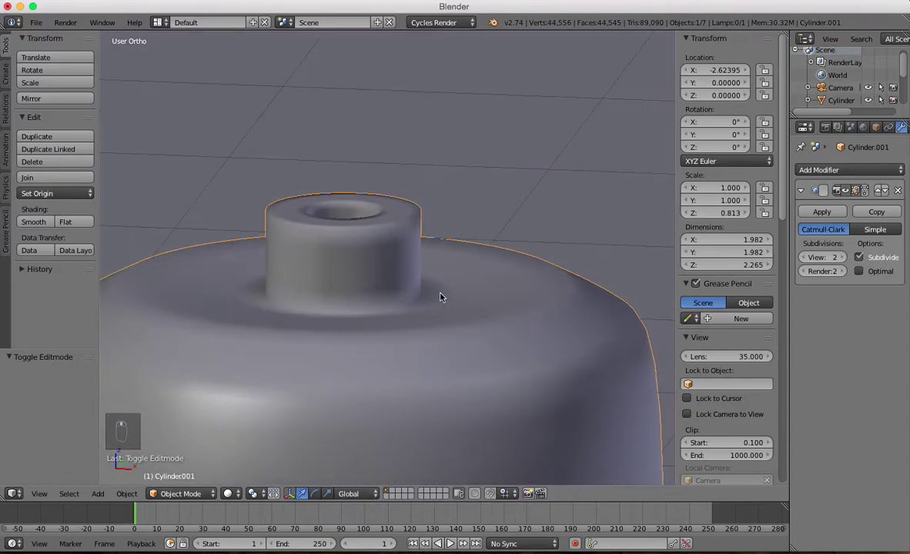
key(KP_1)
scroll(543, 284, down, 2)
scroll(435, 209, up, 2)
middle_drag(435, 209, 396, 248)
scroll(400, 247, up, 3)
key(Tab)
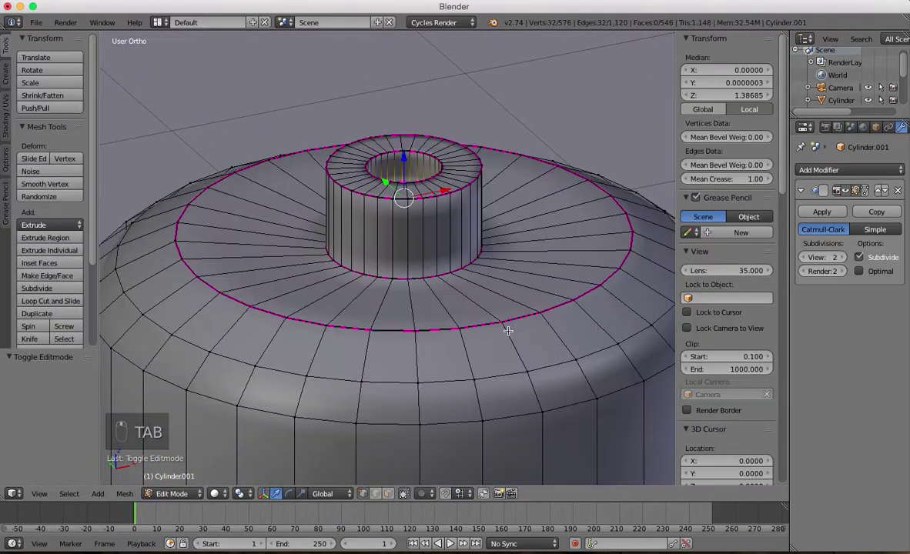
Leave mesh editing, select the last bottle at the far end of the row, and open its mesh for editing
scroll(508, 331, down, 3)
key(Tab)
key(KP_3)
key(KP_1)
shift+middle_drag(367, 291, 243, 291)
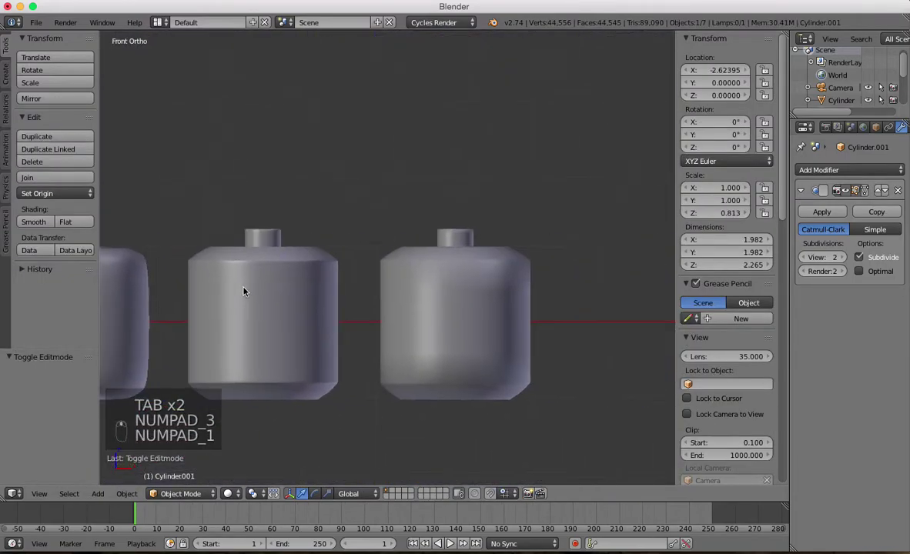
right_click(458, 289)
scroll(469, 296, up, 2)
key(Tab)
scroll(379, 252, up, 4)
shift+middle_drag(480, 305, 373, 257)
scroll(479, 285, up, 3)
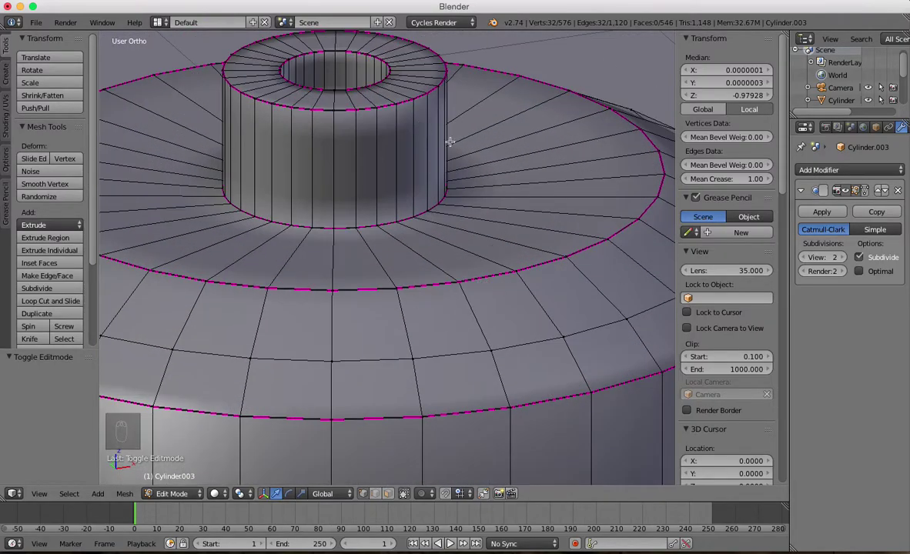
Add a loop cut on the sloped shoulder and slide it close to the outside of the creased inner shoulder edge
middle_drag(434, 139, 479, 236)
shift+middle_drag(564, 354, 489, 245)
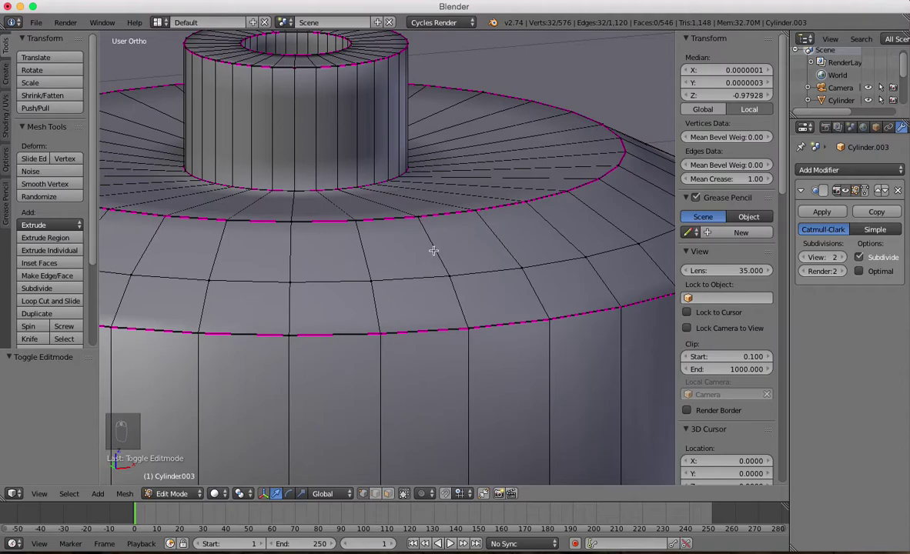
key(ctrl+r)
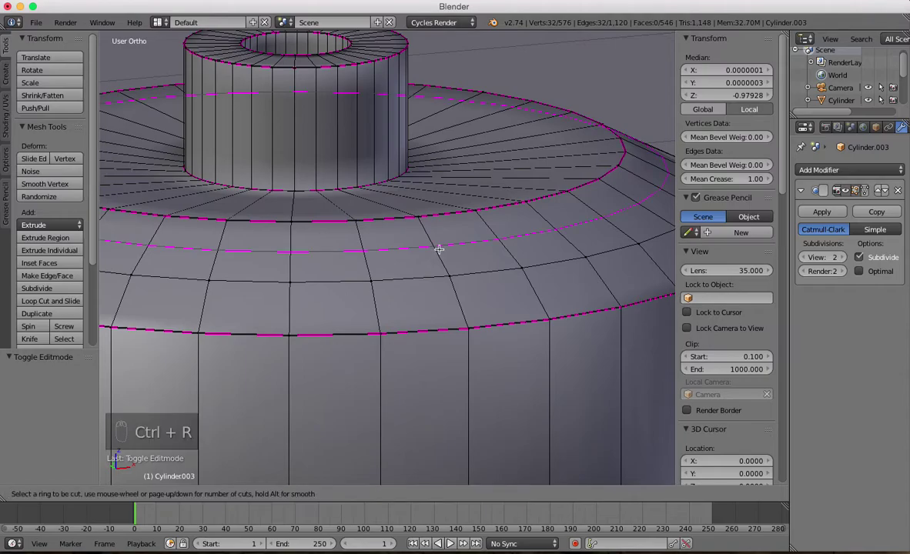
click(439, 249)
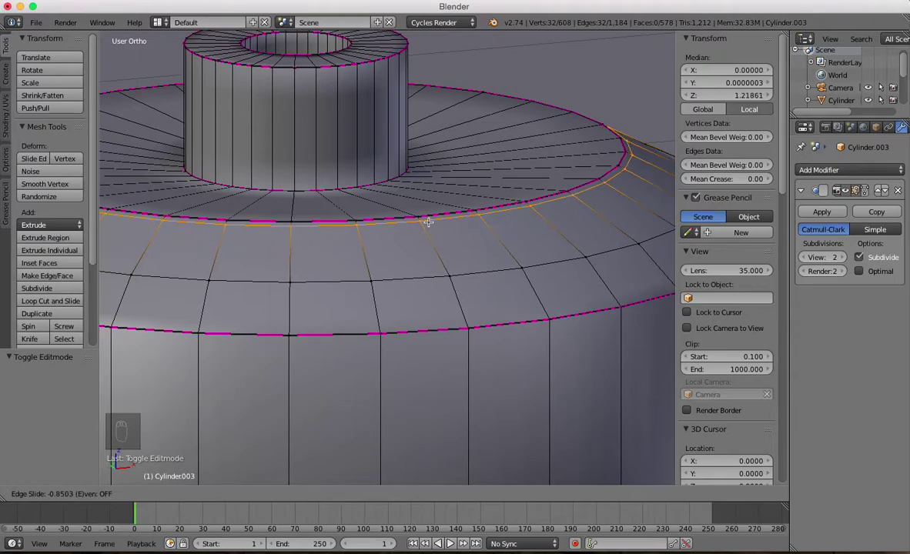
click(428, 222)
Add a loop cut just inside the creased inner shoulder edge and check the sharpened edge in object mode
scroll(431, 223, up, 3)
shift+middle_drag(431, 224, 384, 138)
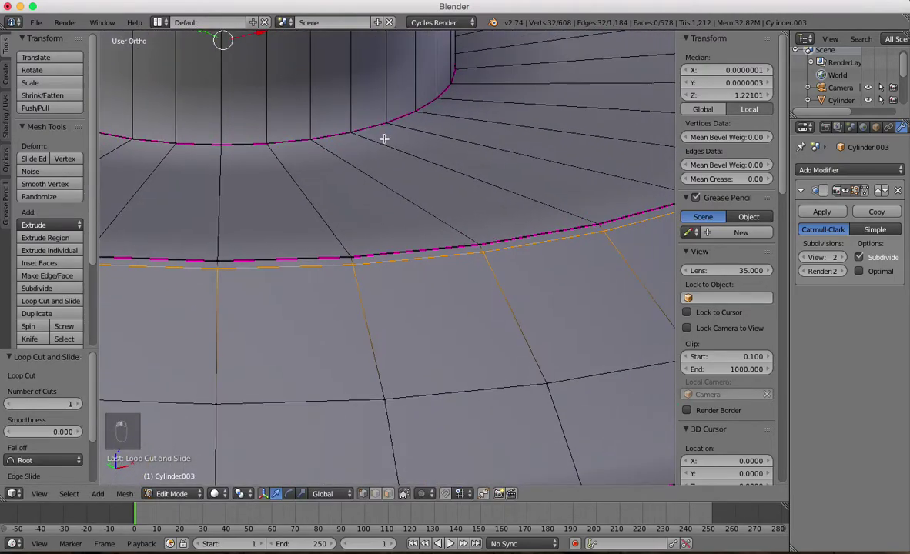
key(ctrl+r)
click(300, 202)
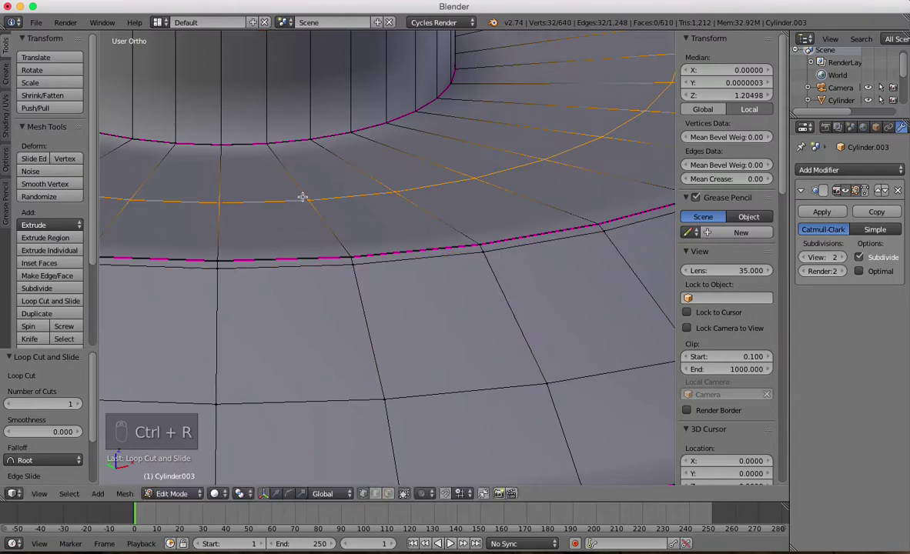
click(345, 241)
key(Tab)
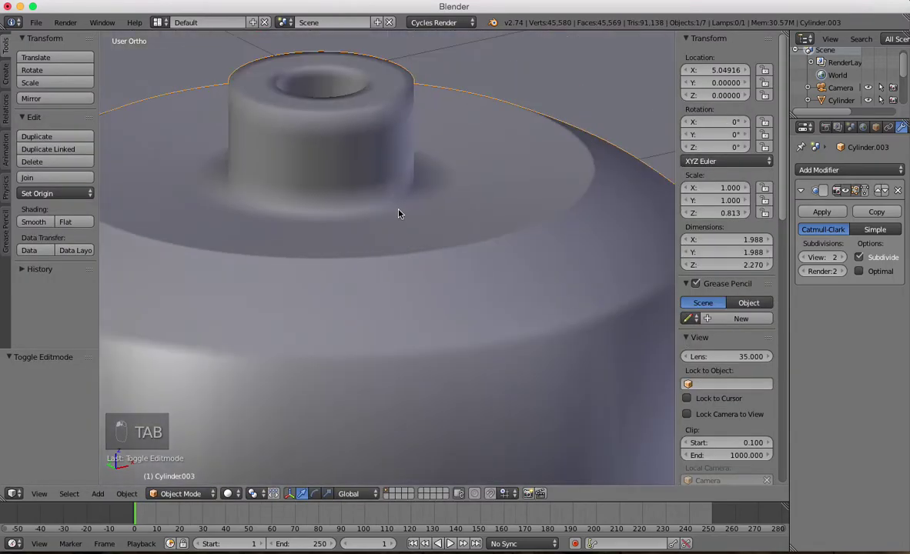
scroll(471, 219, up, 4)
scroll(652, 173, down, 4)
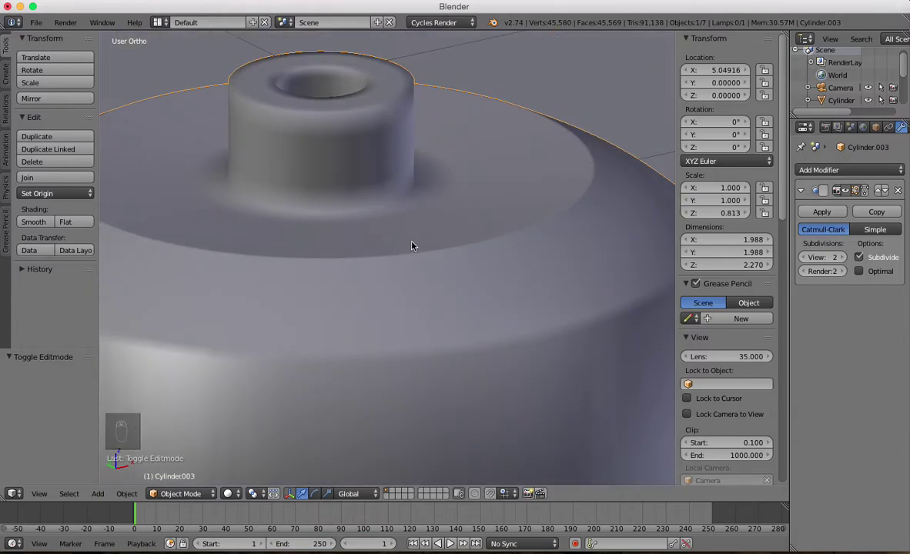
Add loop cuts close to both sides of the neck's base edge, one on the shoulder surface and one on the neck wall
key(Tab)
key(ctrl+r)
click(470, 204)
click(401, 199)
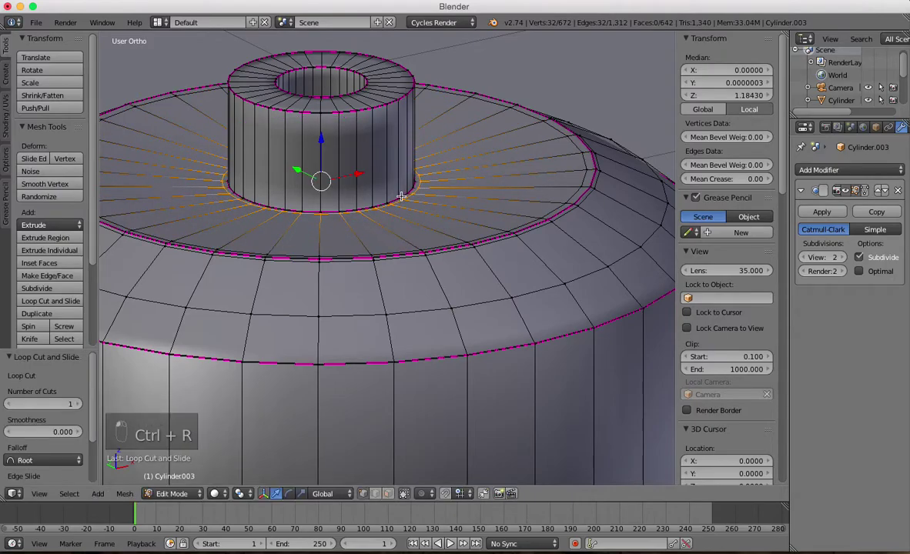
key(ctrl+r)
click(388, 126)
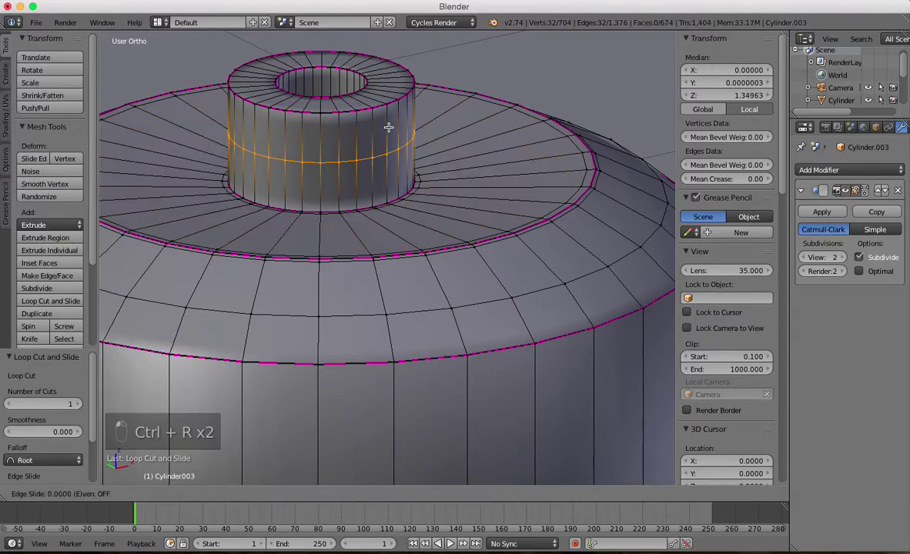
click(399, 172)
scroll(410, 203, up, 5)
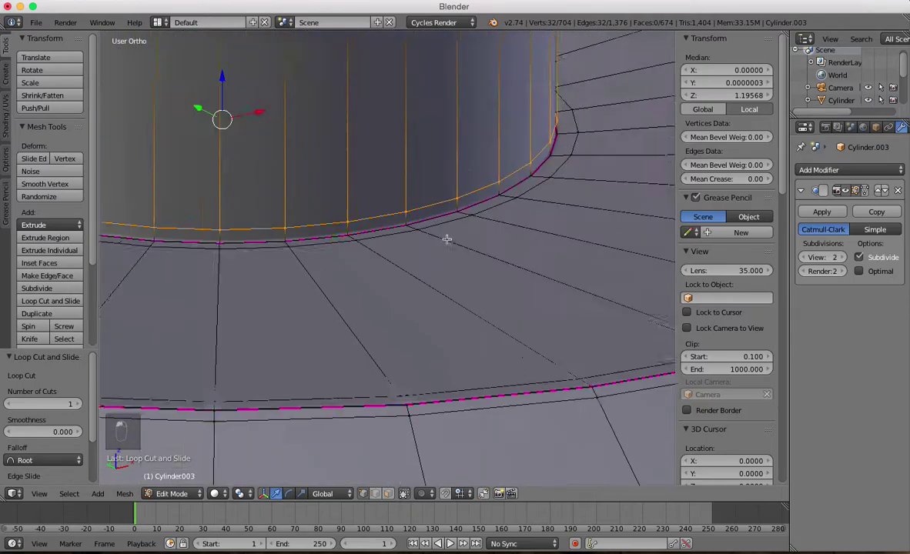
Add a loop cut on the neck wall and slide it up to just below the outer rim
scroll(416, 154, down, 3)
key(ctrl+r)
click(416, 153)
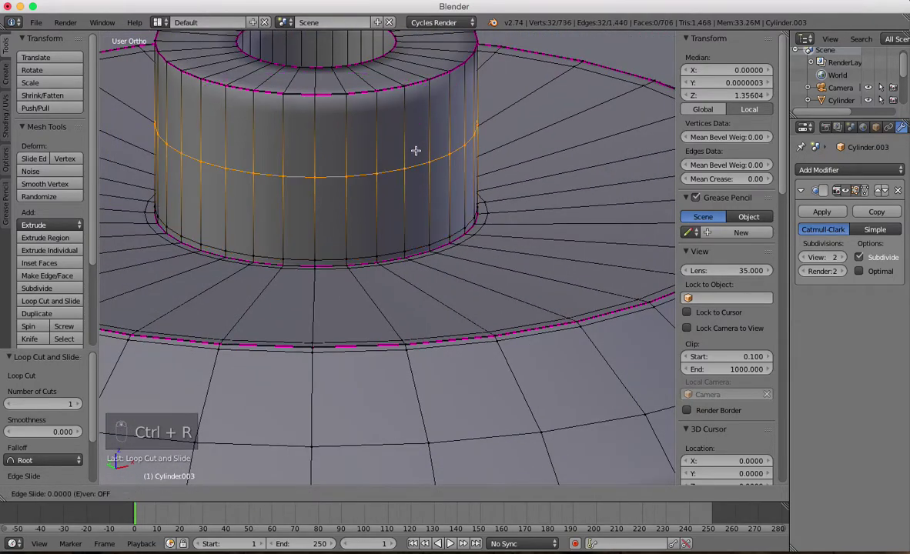
click(420, 75)
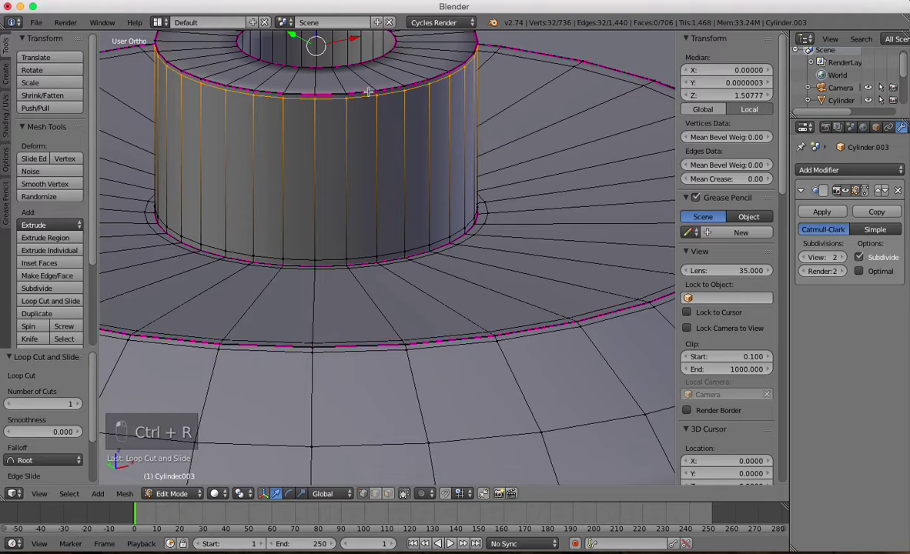
Add a loop cut on the flat ring atop the neck and slide it close to the outer rim
middle_drag(367, 90, 443, 217)
scroll(443, 217, up, 3)
shift+middle_drag(473, 116, 475, 214)
key(ctrl+r)
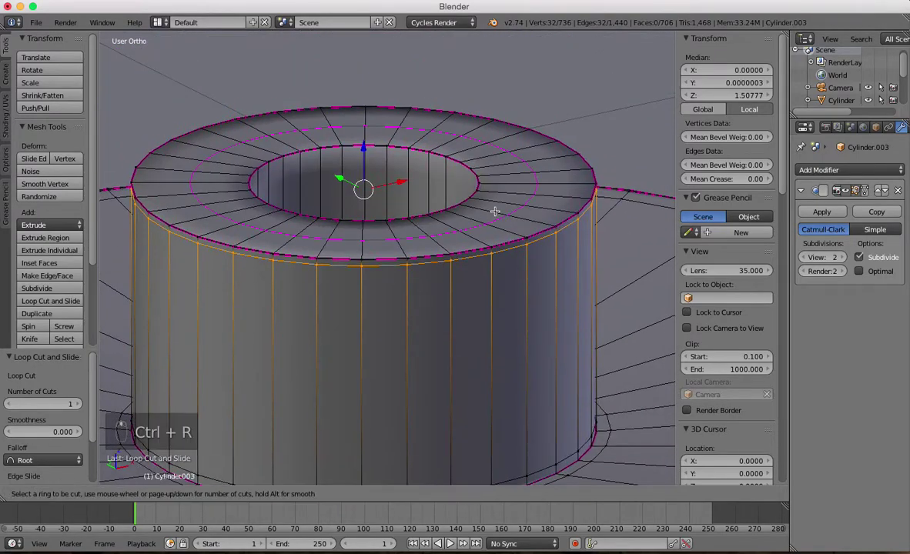
click(494, 210)
click(540, 209)
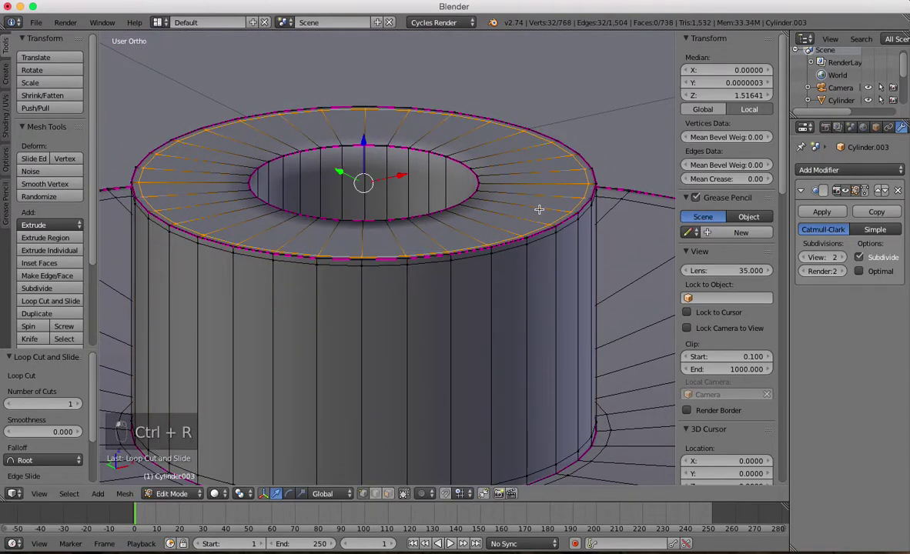
Add another loop cut on the neck's flat top ring and slide it inward close to the edge of the opening
key(ctrl+r)
click(499, 202)
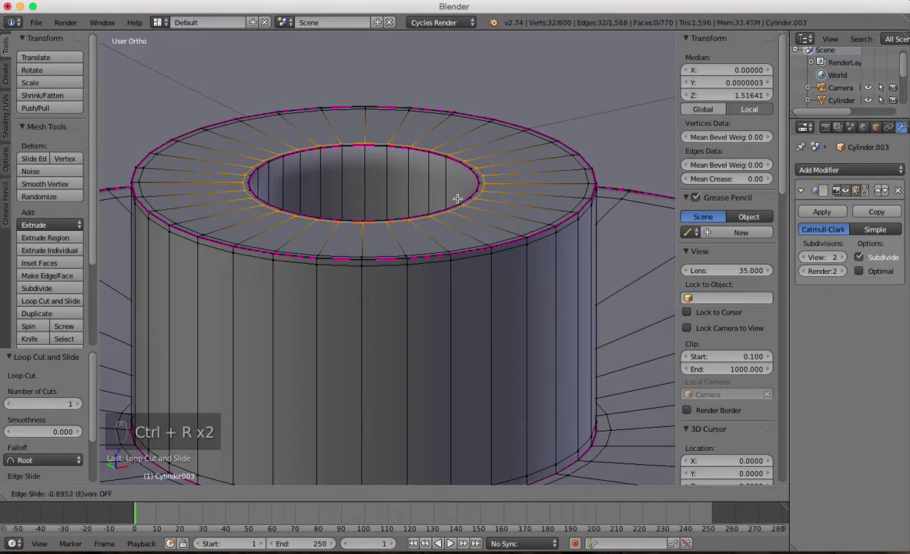
click(458, 199)
scroll(459, 198, up, 2)
scroll(440, 210, down, 6)
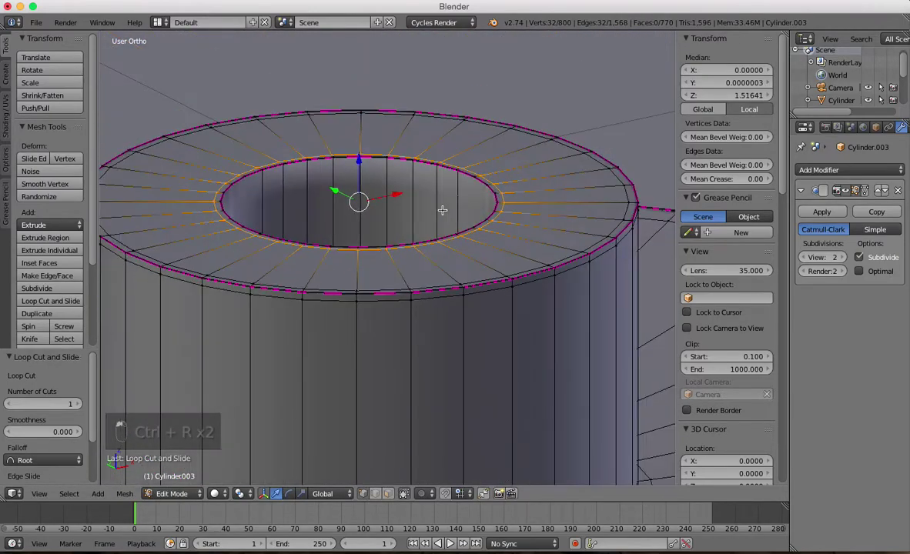
Add a loop cut on the neck's inner wall, slide it up to just below the opening's edge, and check the bottle in object mode
scroll(443, 210, up, 6)
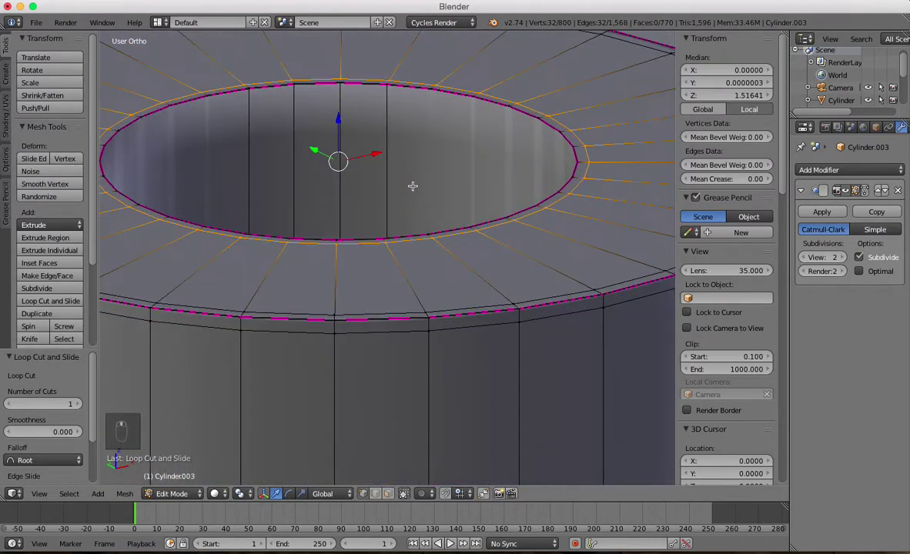
key(ctrl+r)
click(390, 175)
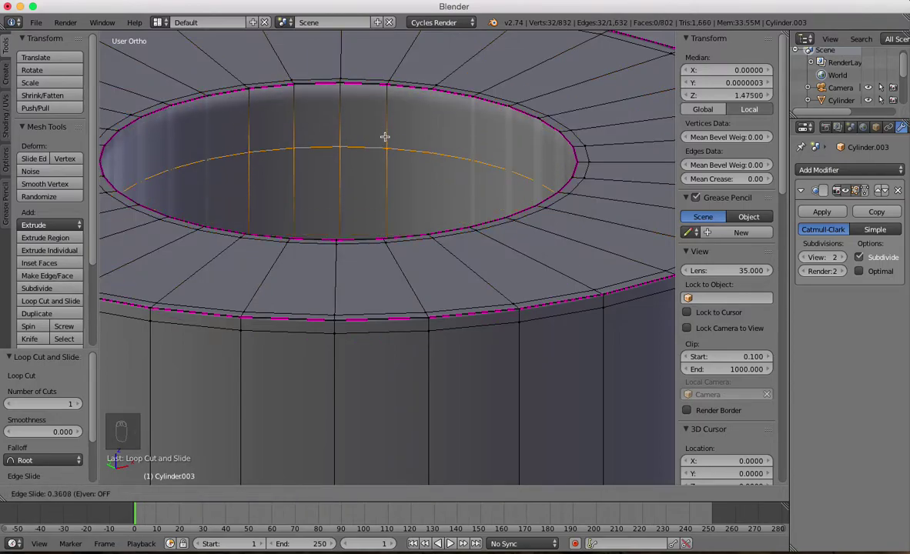
click(392, 86)
scroll(392, 87, down, 5)
key(Tab)
shift+middle_drag(421, 232, 491, 201)
scroll(423, 158, down, 1)
key(KP_1)
scroll(413, 185, down, 6)
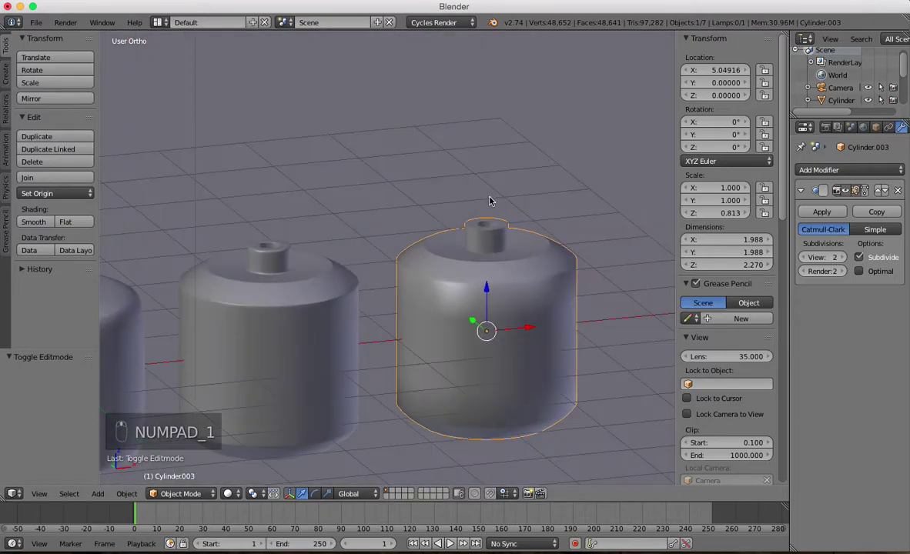
Add a loop cut on the sloped shoulder and slide it down close to the creased outer shoulder edge
scroll(491, 201, up, 2)
middle_drag(554, 260, 382, 197)
scroll(475, 195, up, 6)
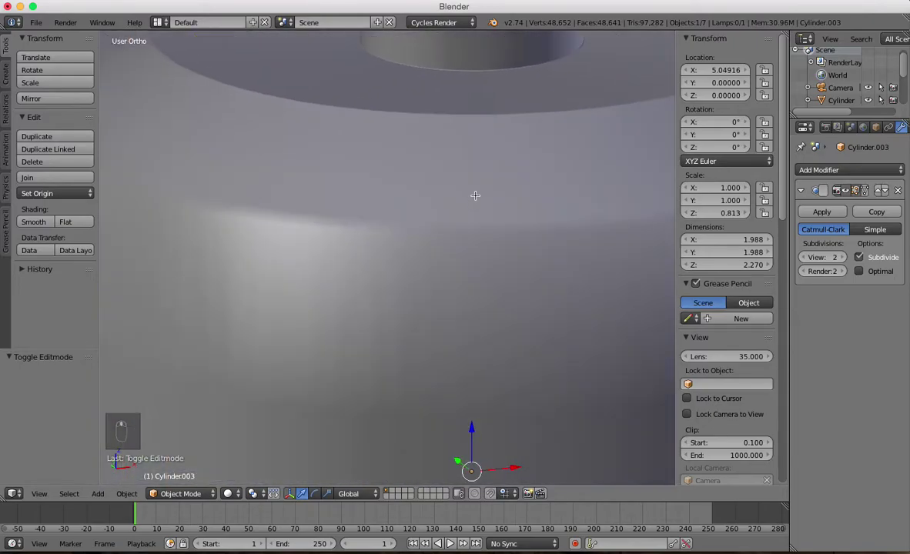
key(Tab)
key(ctrl+r)
click(442, 206)
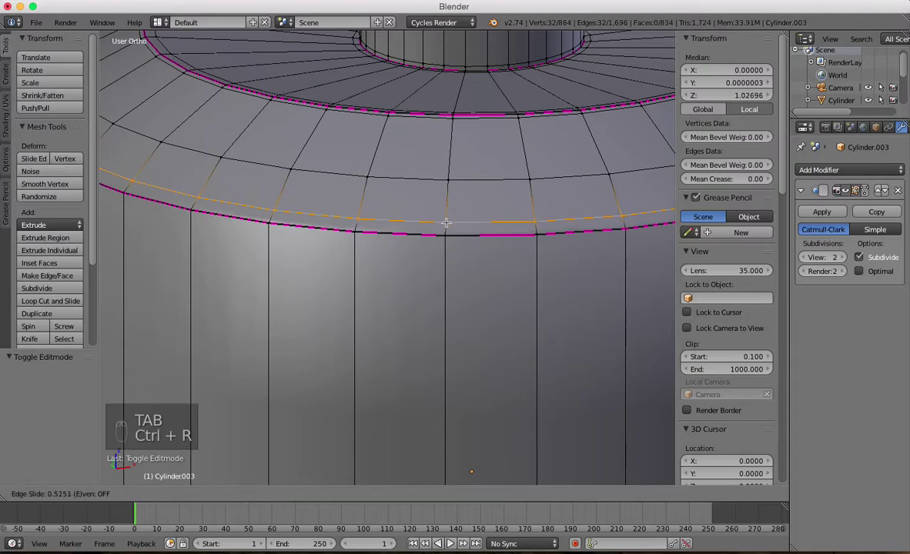
click(455, 260)
Add a loop cut on the body wall, slide it up to just below the outer shoulder edge, and return to object mode
key(ctrl+r)
click(442, 287)
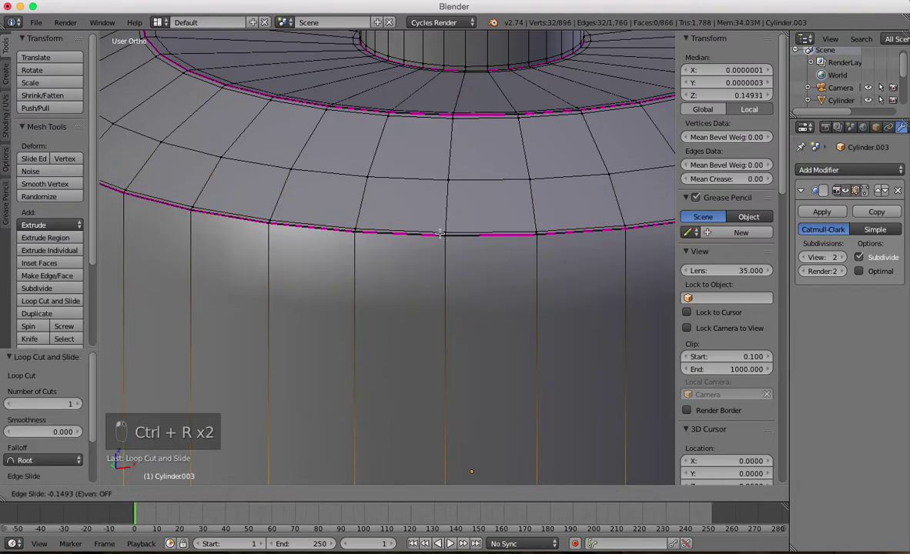
click(438, 379)
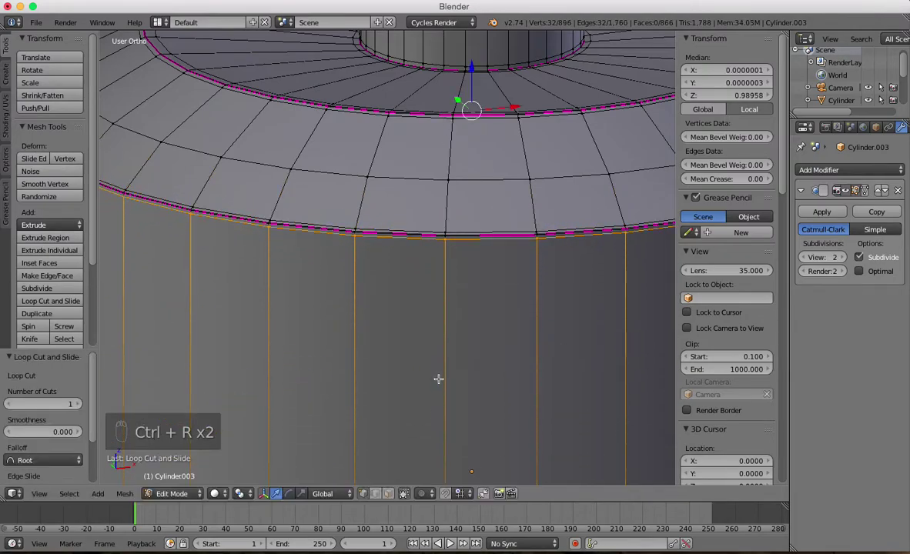
scroll(469, 316, down, 3)
key(Tab)
scroll(470, 318, down, 2)
Preview the bottle's sharpened edges in rendered shading, then return to solid shading
middle_drag(472, 319, 455, 335)
key(shift+z)
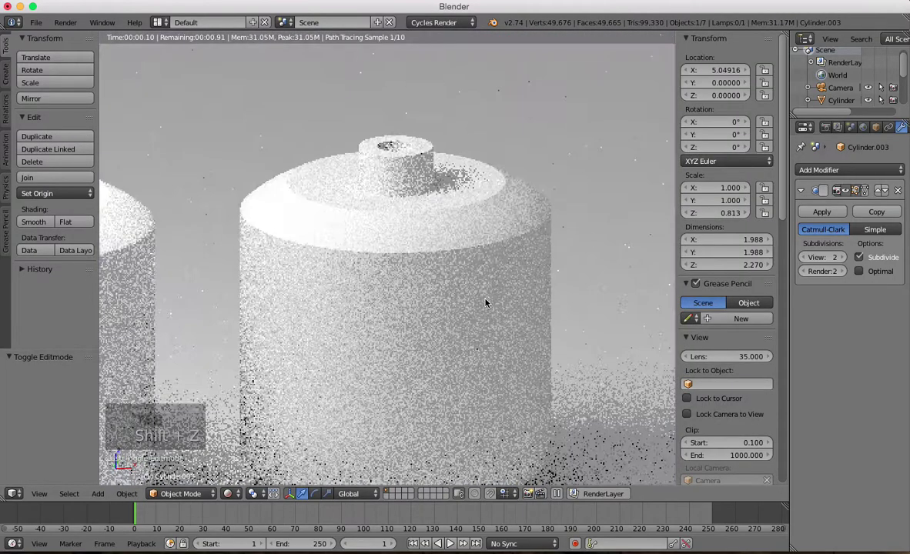
scroll(491, 290, up, 4)
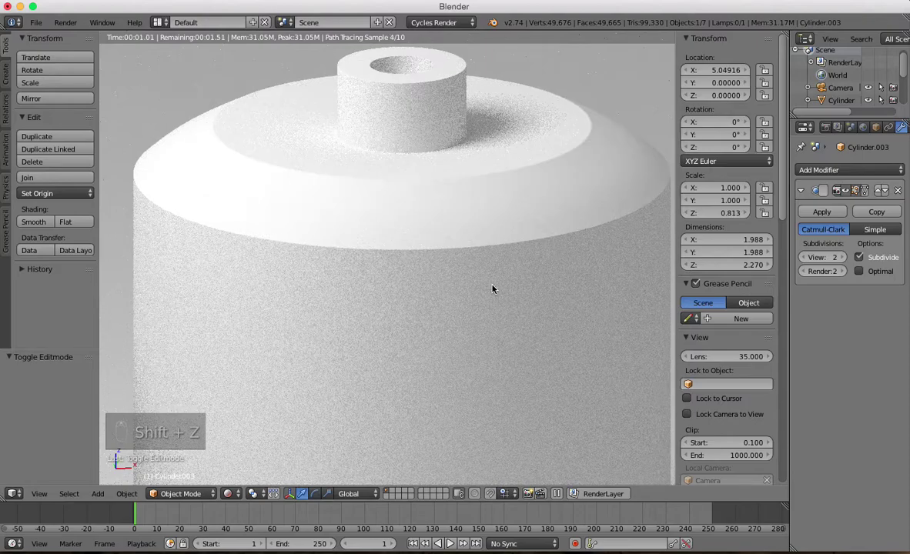
key(shift+z)
scroll(492, 271, down, 4)
mouse_move(493, 271)
middle_down()
mouse_move(440, 271)
mouse_move(430, 239)
mouse_move(500, 273)
middle_up()
Select the outer shoulder edge loop and set its mean crease to 0.5, then lower it to 0.1
key(Tab)
scroll(479, 208, up, 8)
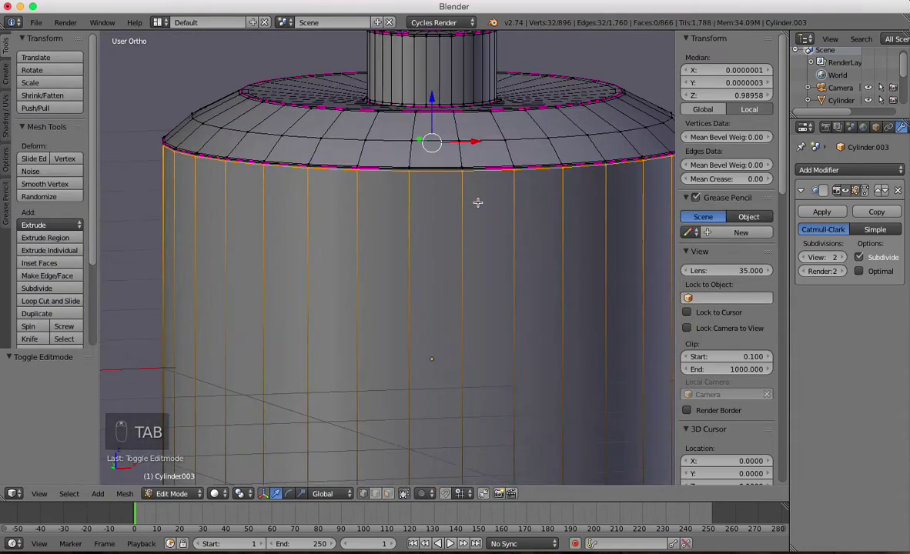
scroll(427, 247, up, 2)
alt+right_click(429, 213)
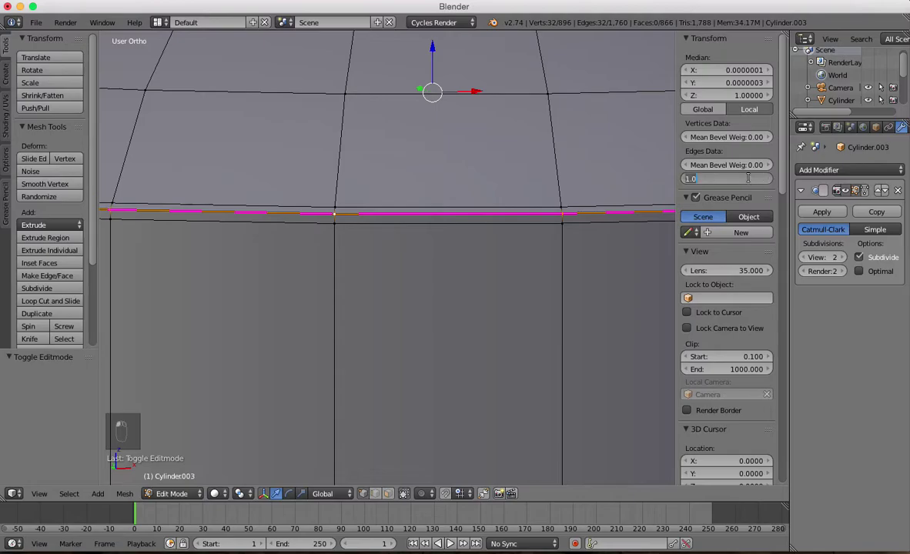
text(.5)
key(Return)
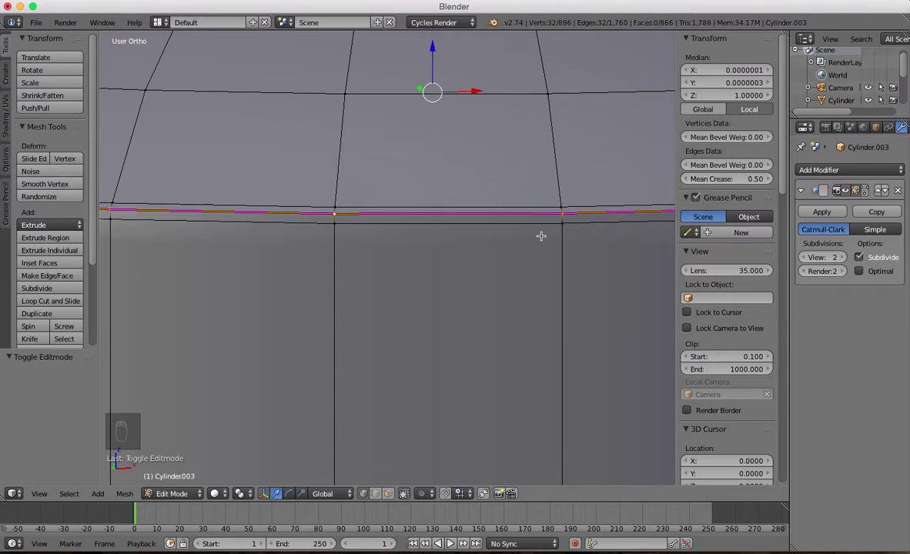
key(Return)
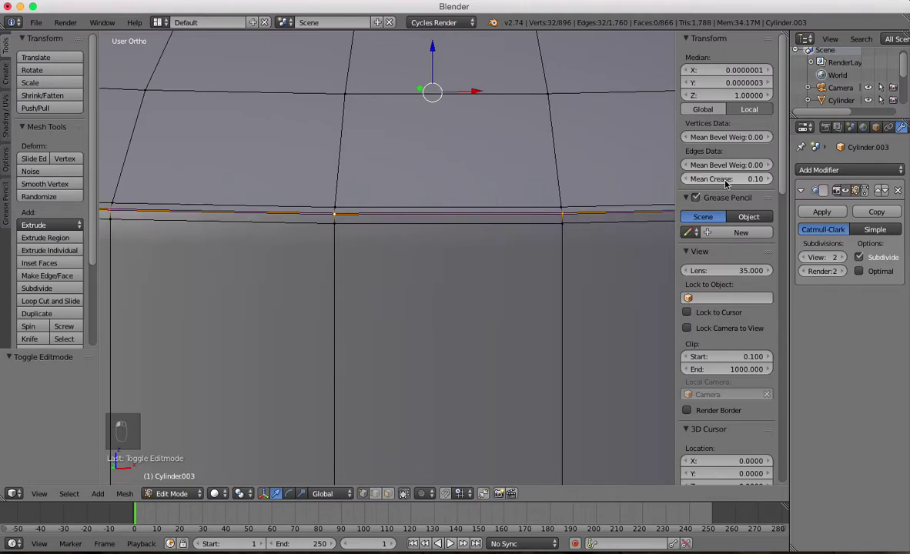
Examine the bottle's shoulder and neck edges in object mode and compare it with the neighbouring bottle in front view
key(Tab)
scroll(505, 239, down, 4)
middle_drag(519, 243, 537, 312)
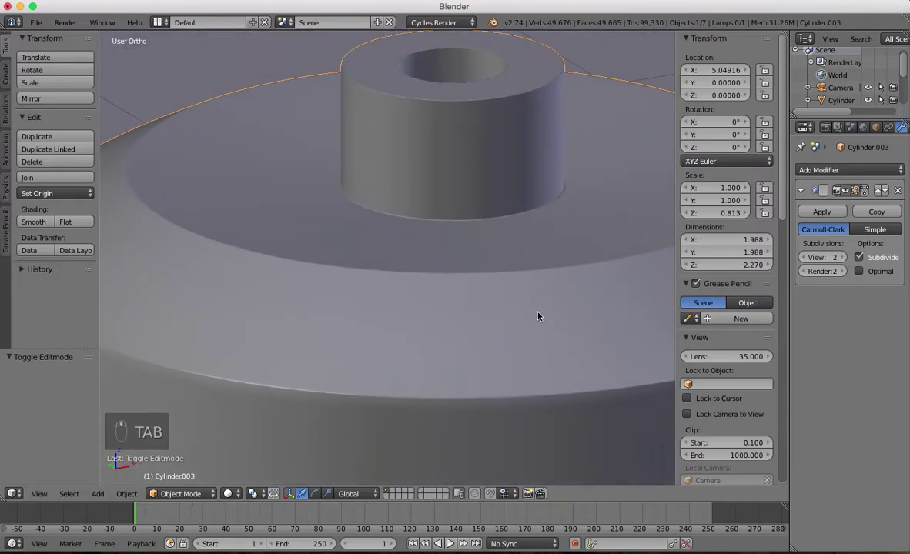
scroll(458, 208, down, 5)
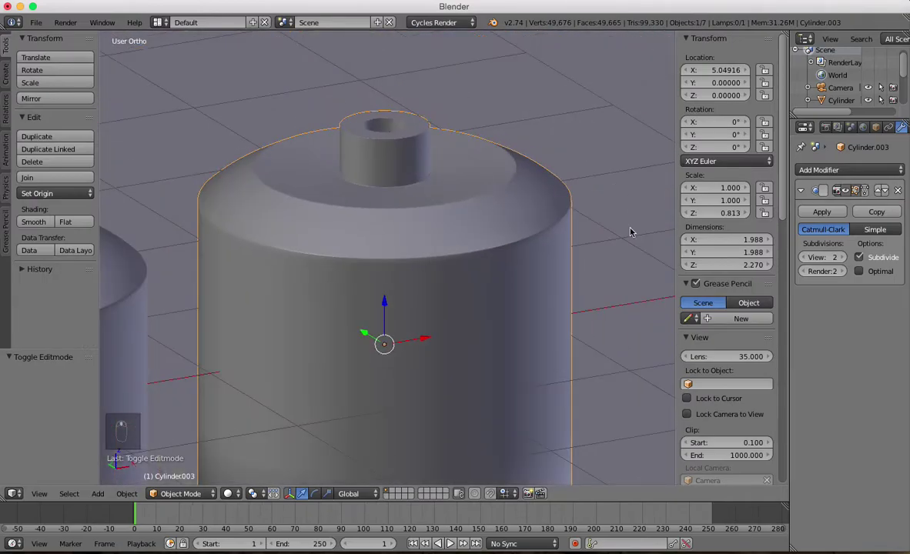
middle_drag(385, 221, 415, 245)
scroll(414, 244, up, 4)
middle_drag(309, 262, 445, 203)
scroll(385, 254, down, 5)
key(KP_1)
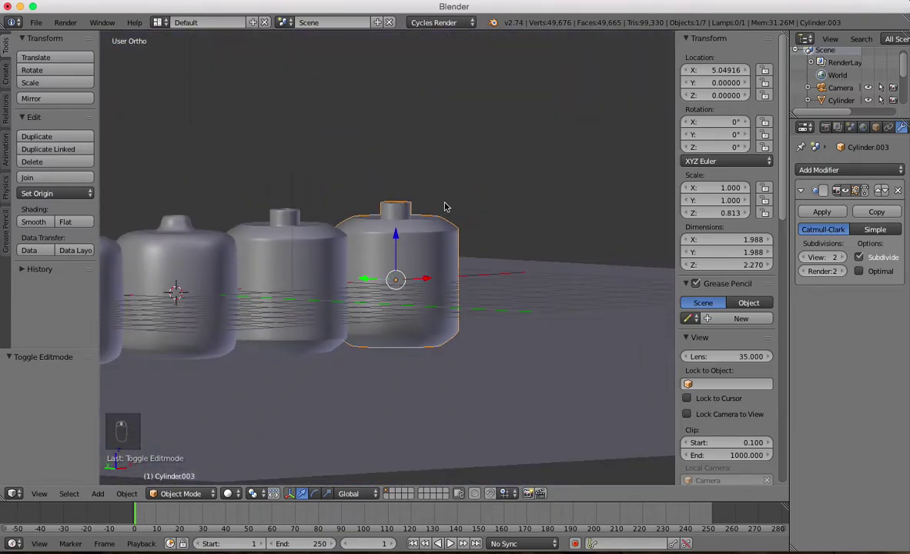
shift+middle_drag(309, 244, 431, 235)
scroll(468, 225, up, 3)
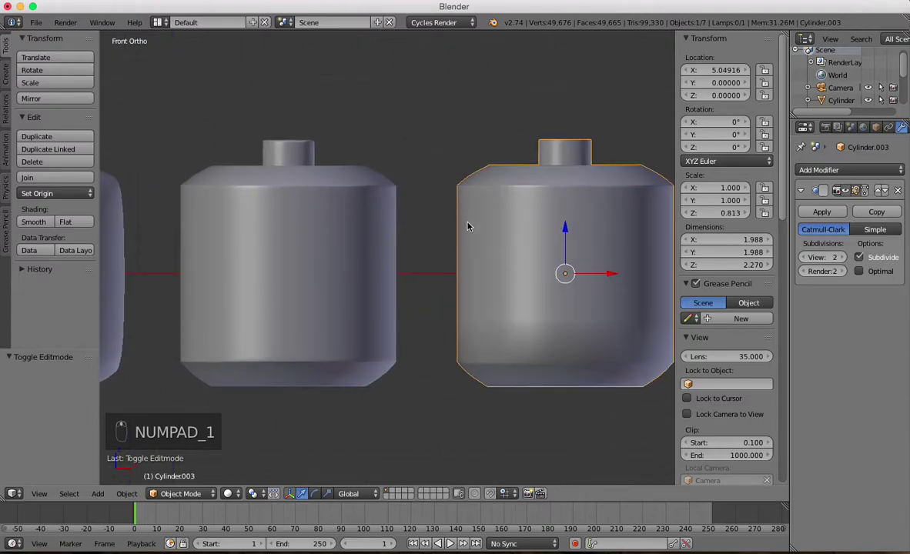